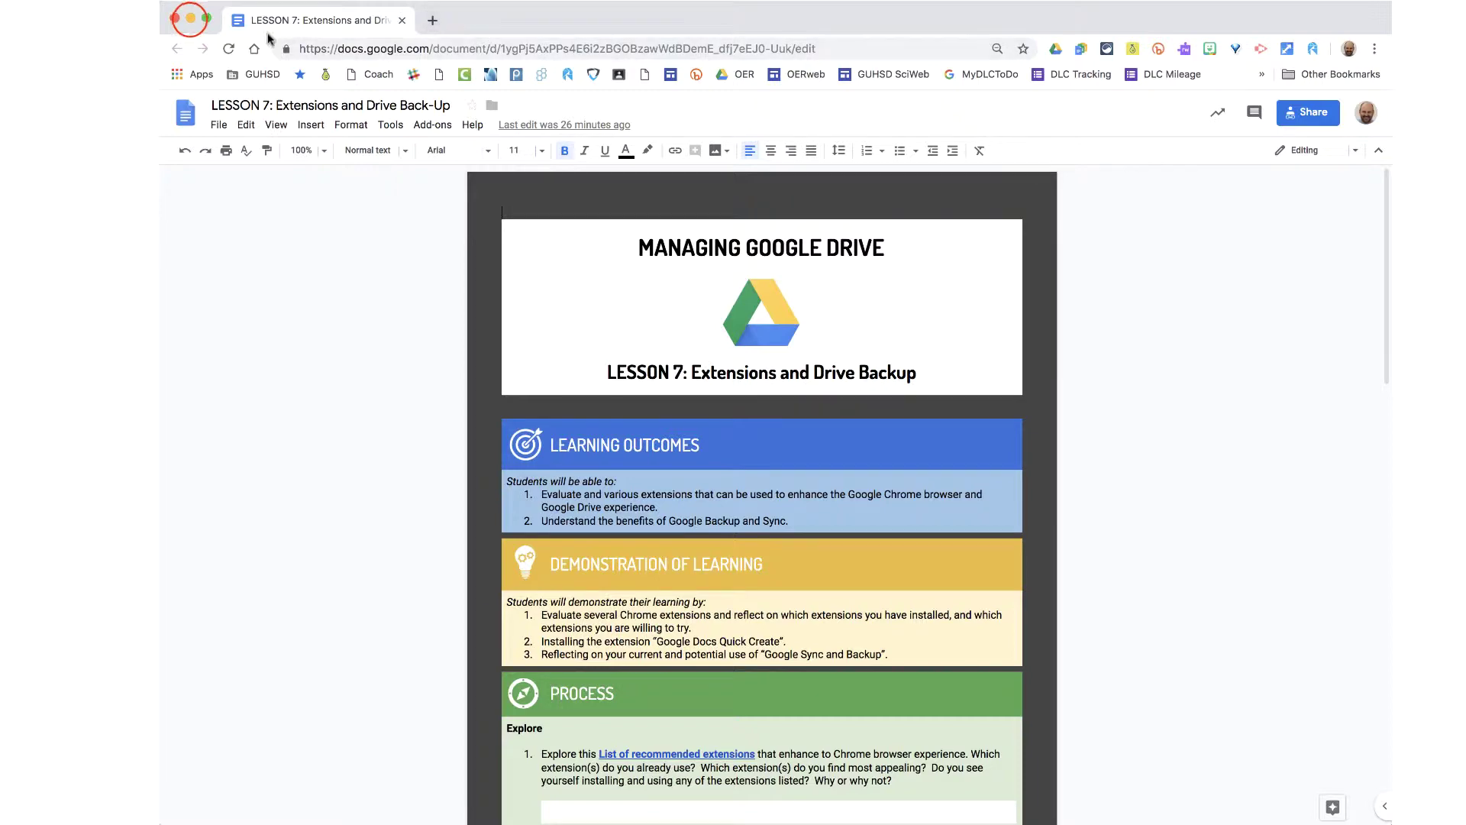
Open Google Drive from the Apps grid in a new tab and create a blank Google Docs document.
{"action": "left_click", "coordinate": [190, 18]}
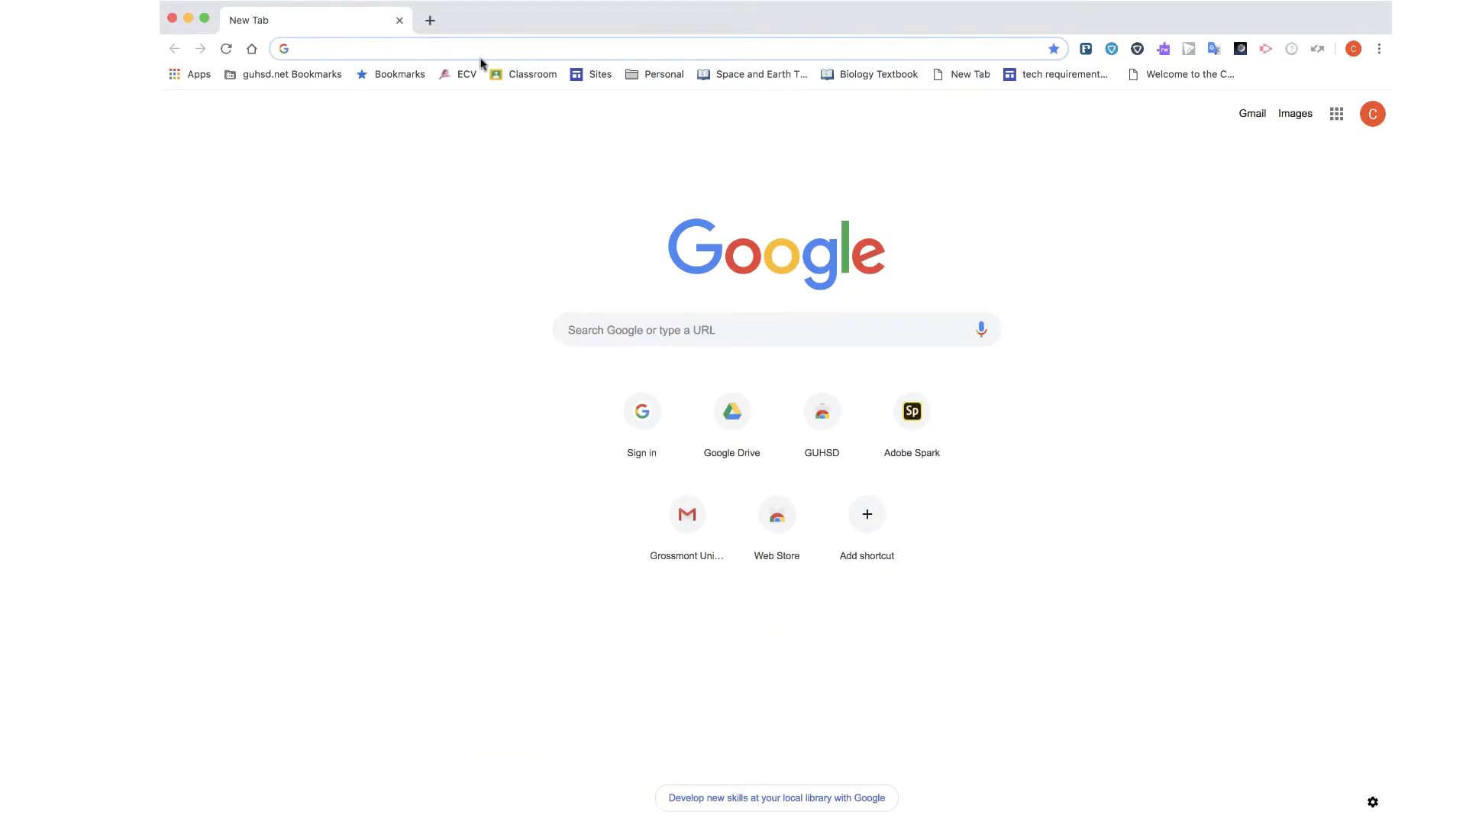
{"action": "left_click", "coordinate": [468, 48]}
{"action": "left_click", "coordinate": [1337, 116]}
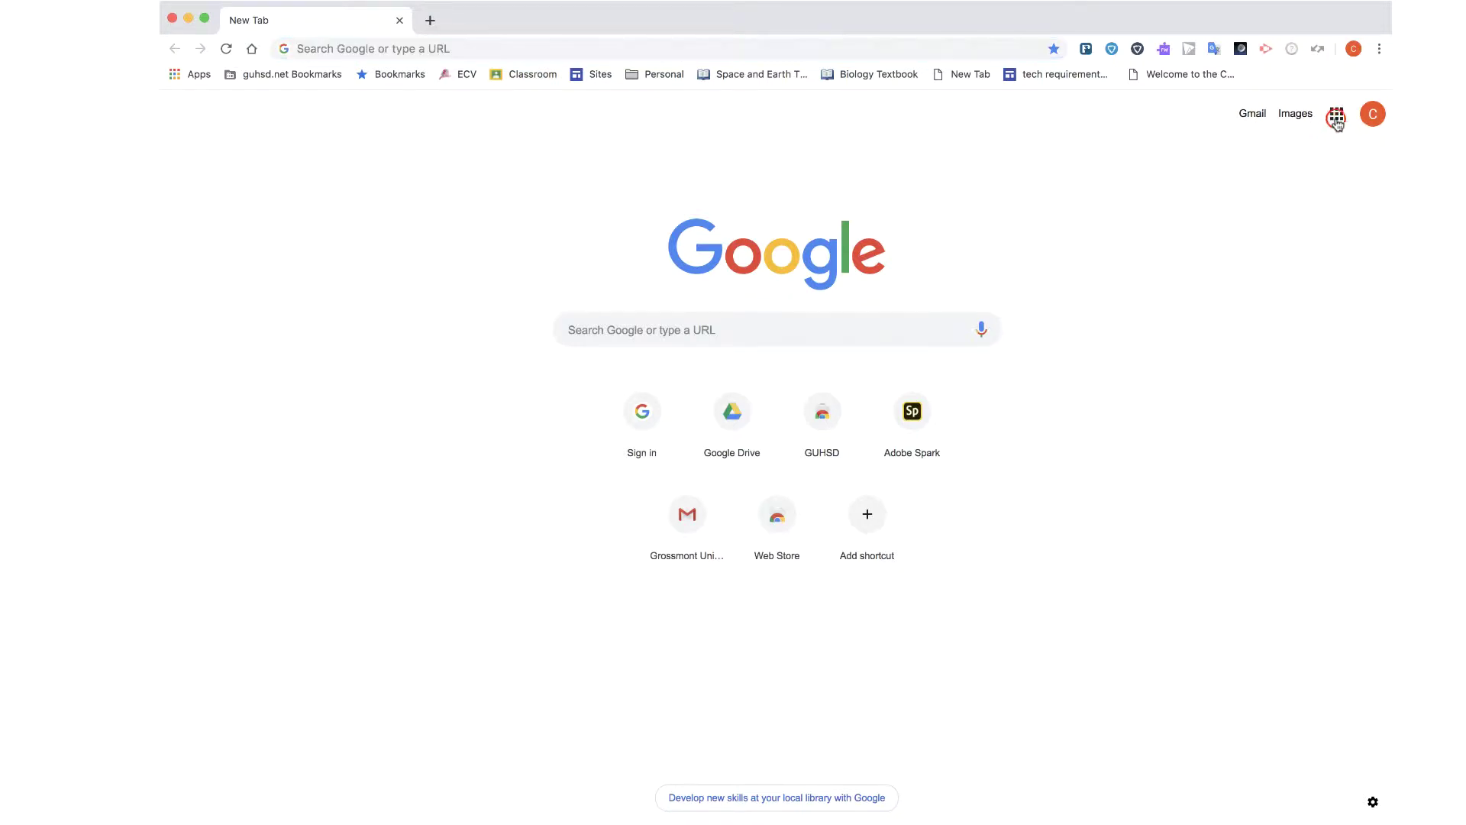
{"action": "left_click", "coordinate": [1326, 206]}
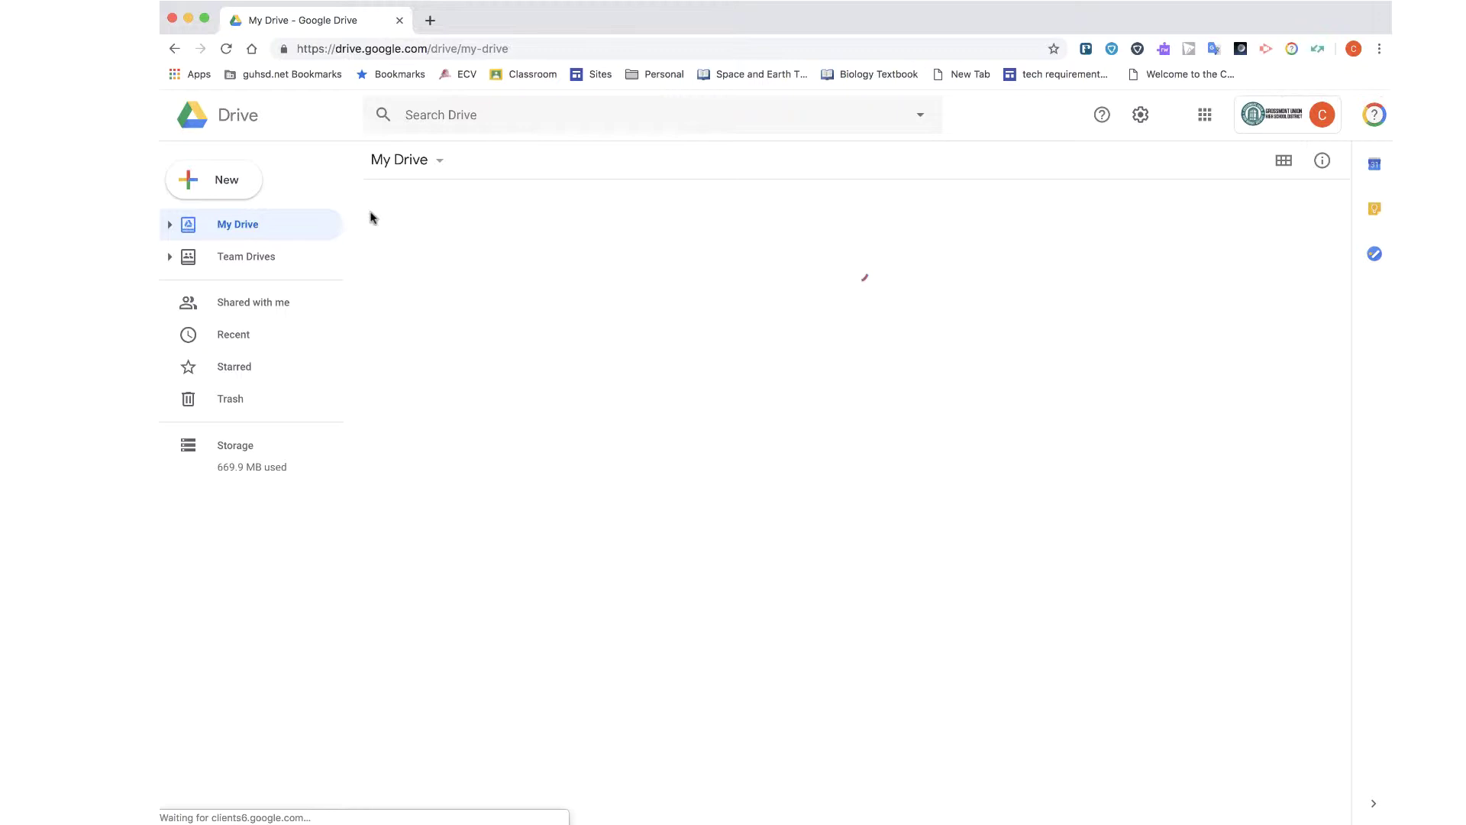
{"action": "left_click", "coordinate": [231, 184]}
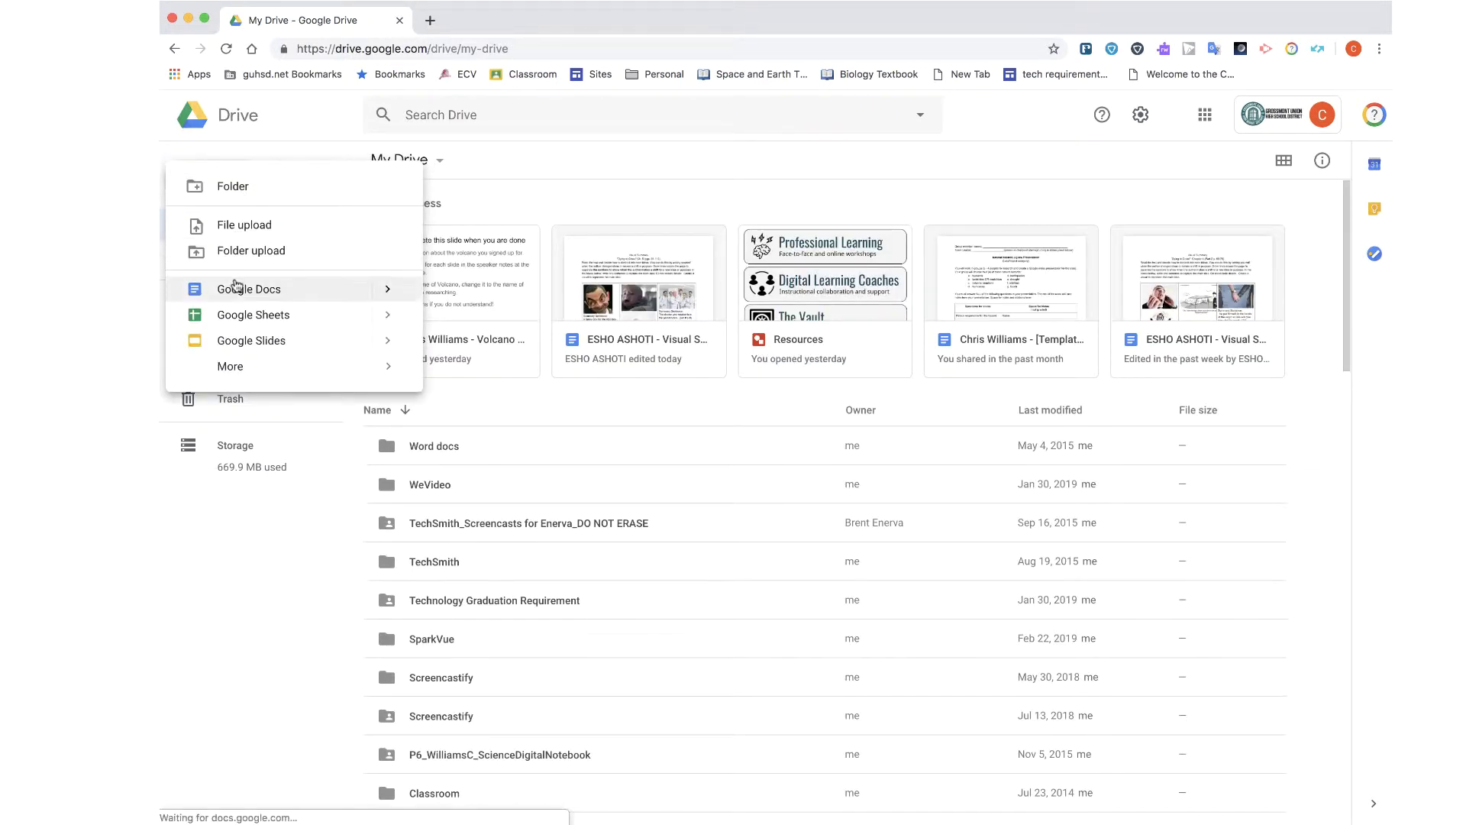
{"action": "left_click", "coordinate": [236, 285]}
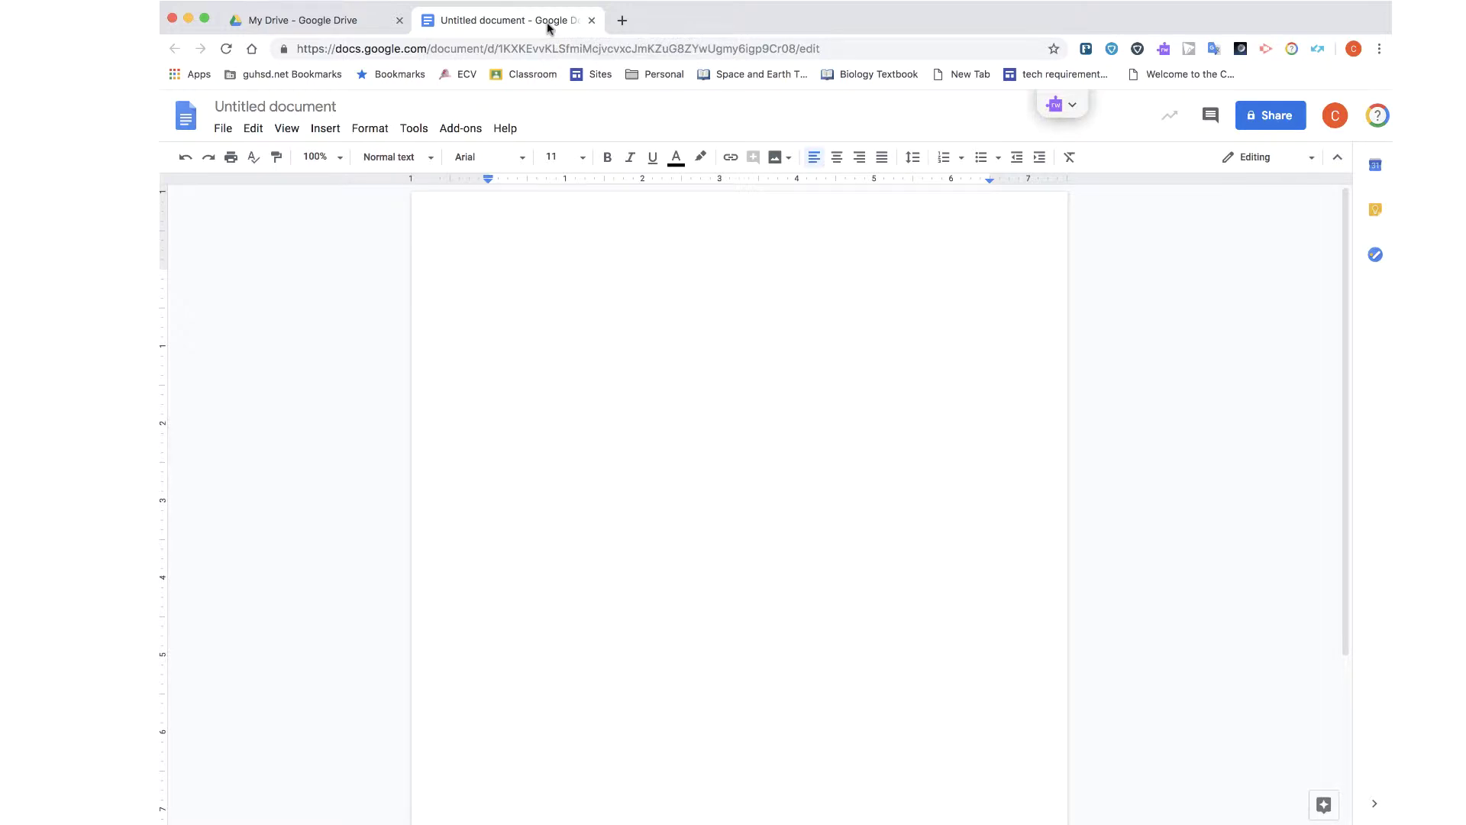
Open the Chrome Web Store from the Apps bookmark and search it for 'google docs quick create'.
{"action": "left_click", "coordinate": [620, 21]}
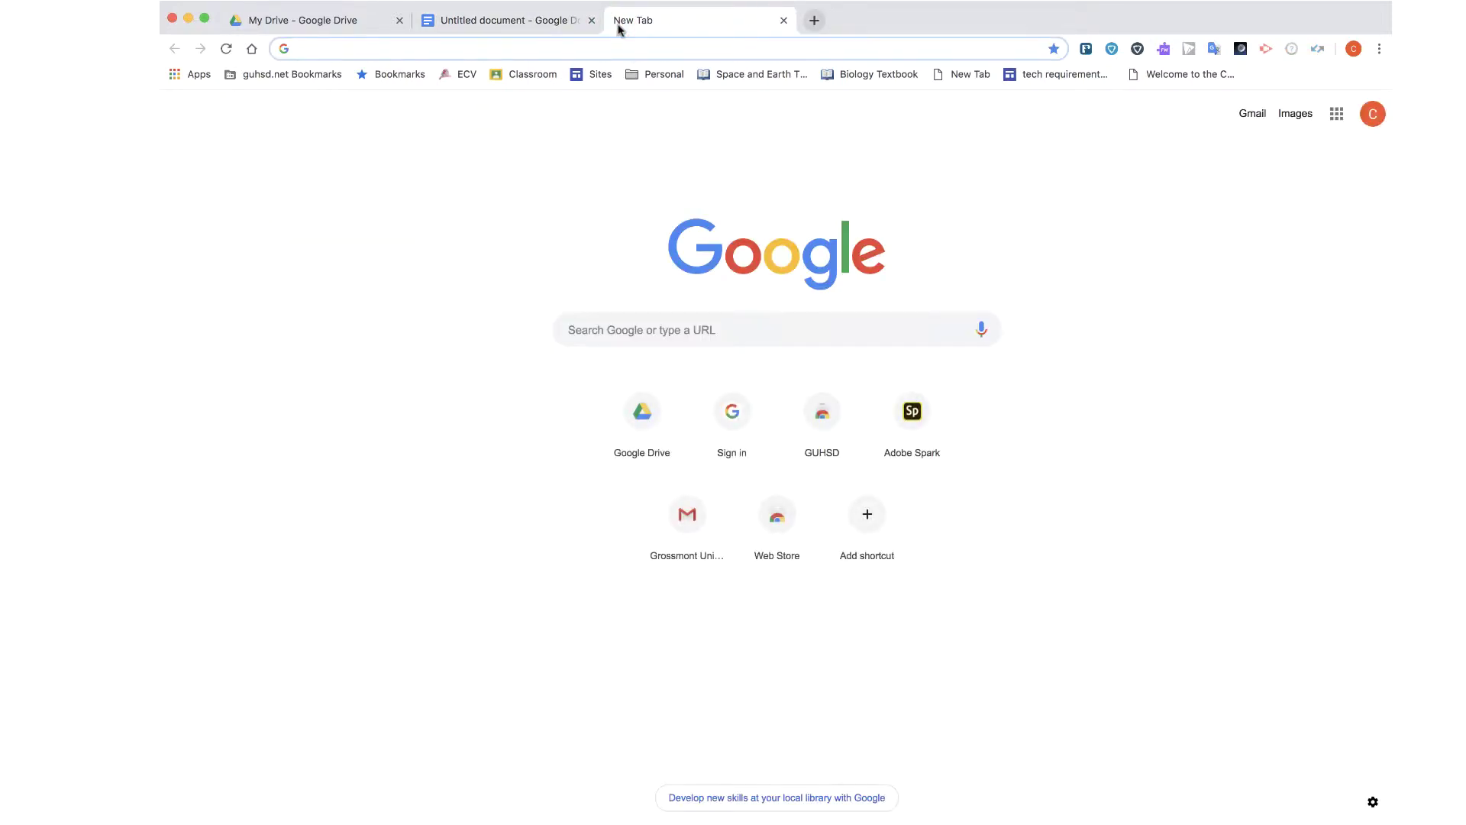
{"action": "left_click", "coordinate": [172, 77]}
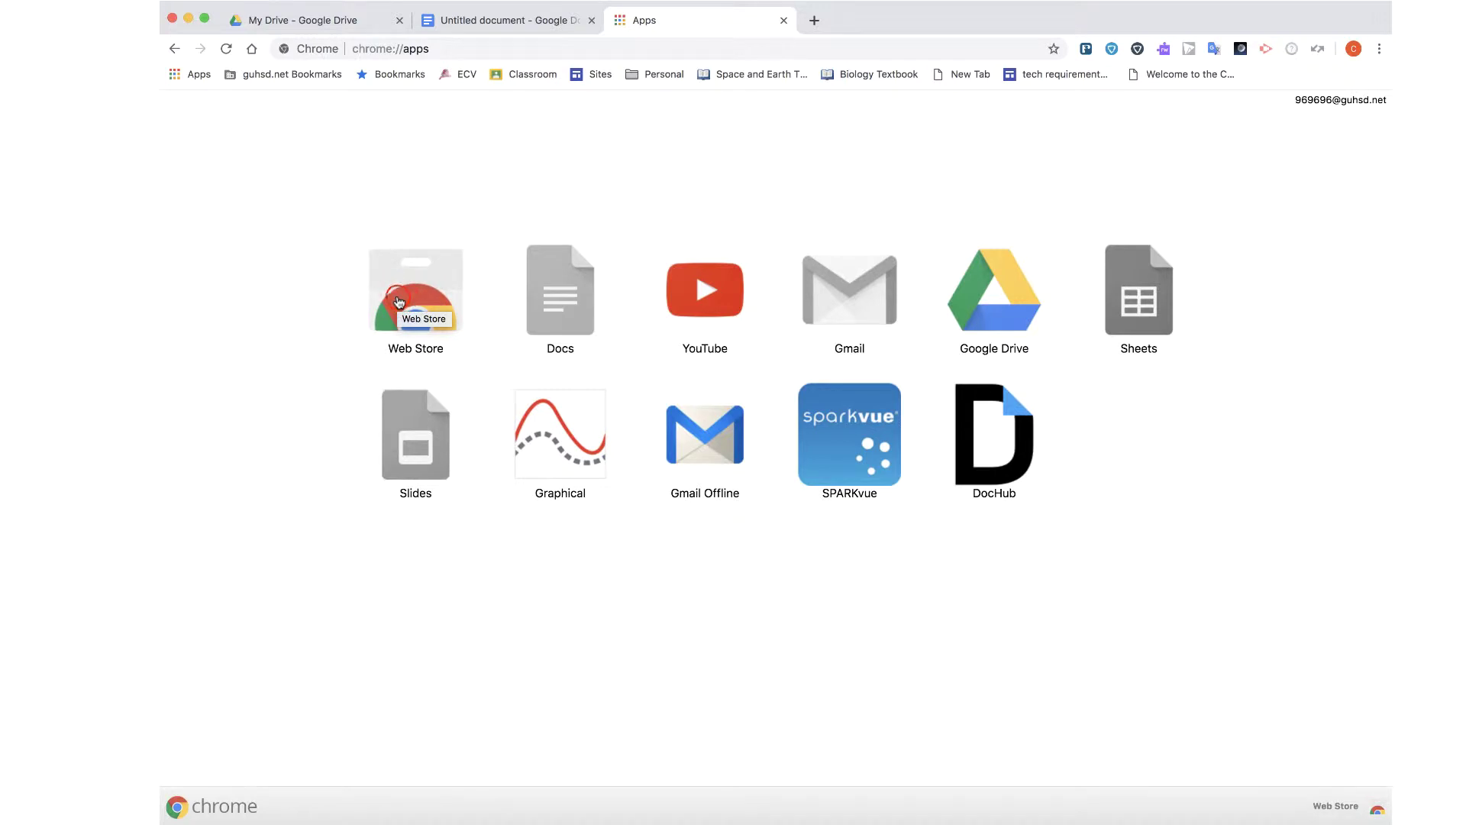
{"action": "left_click", "coordinate": [398, 302]}
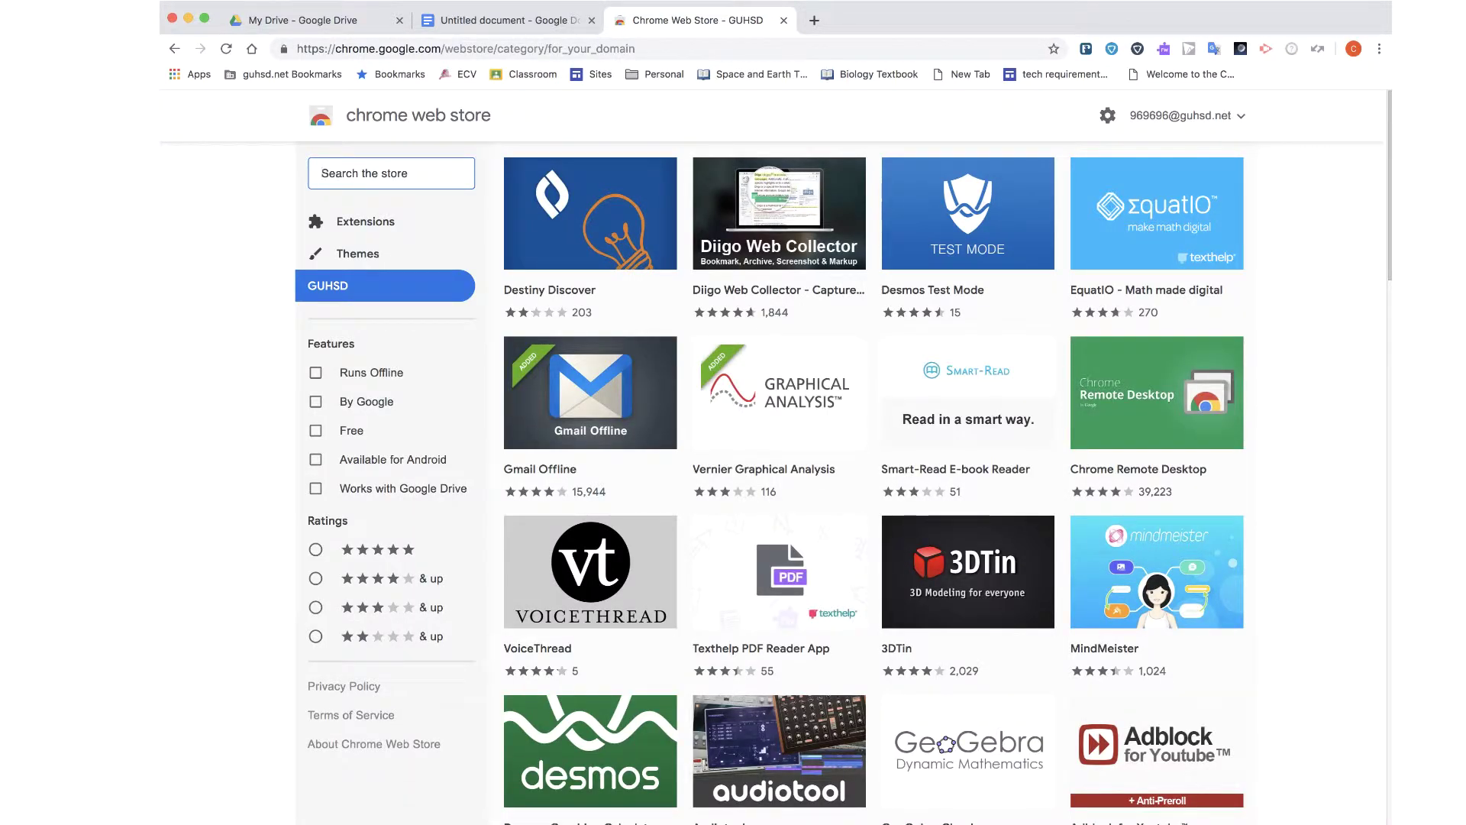
{"action": "type", "text": "google docs"}
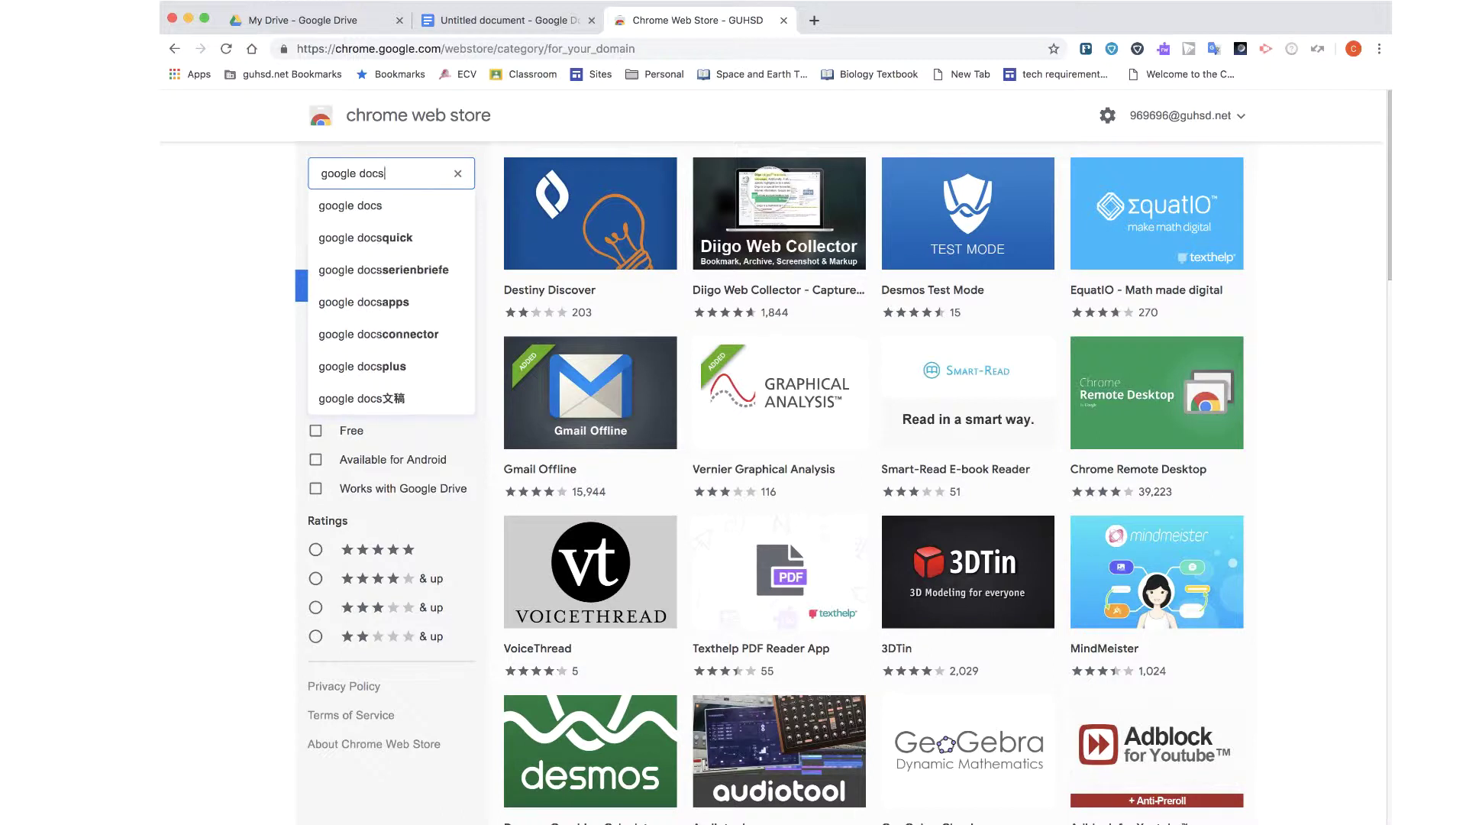
{"action": "type", "text": " quick"}
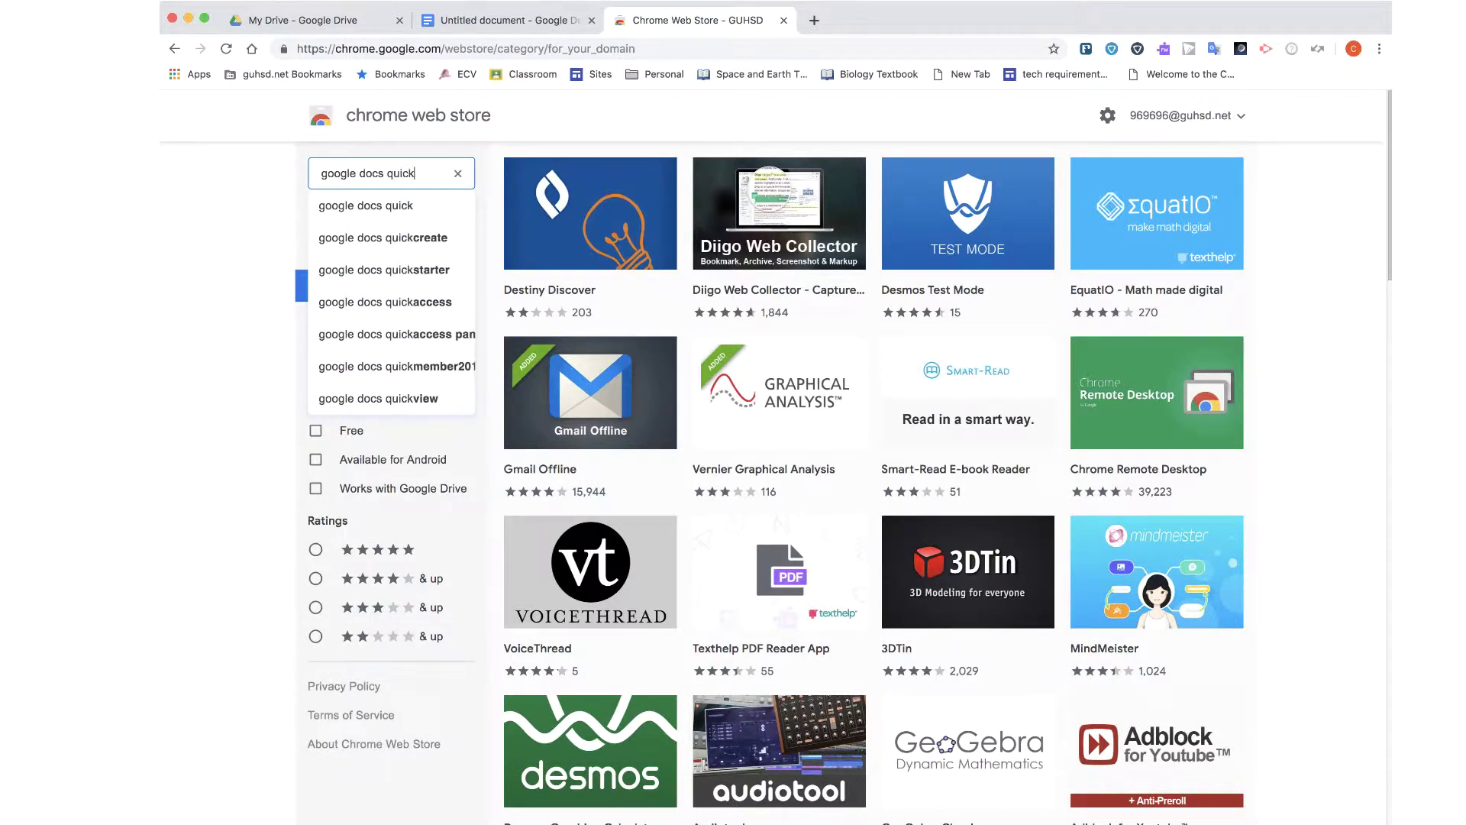
{"action": "left_click", "coordinate": [388, 237]}
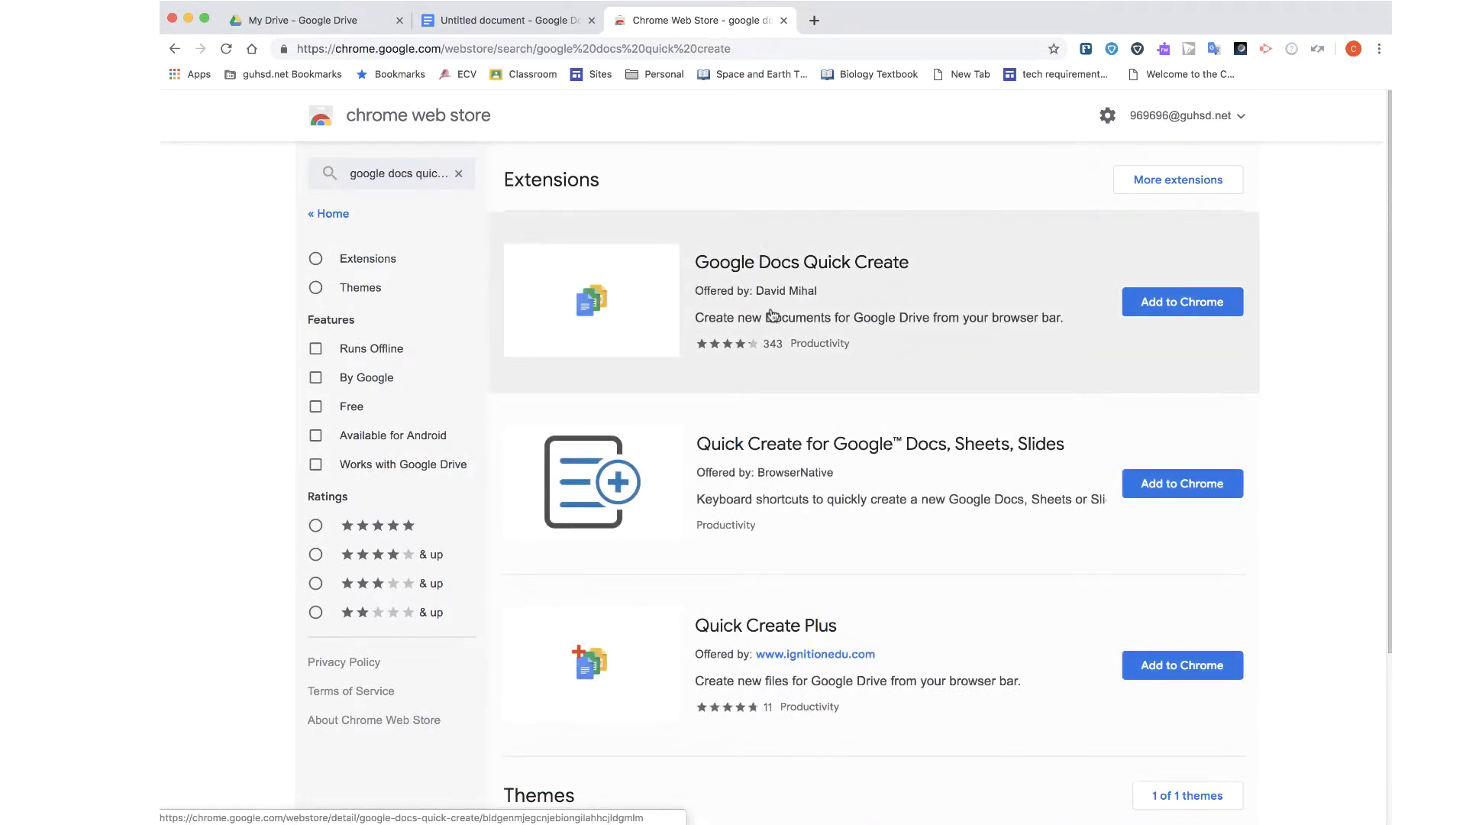
Add the Google Docs Quick Create extension to Chrome and move its toolbar icon further left.
{"action": "left_click", "coordinate": [1171, 307]}
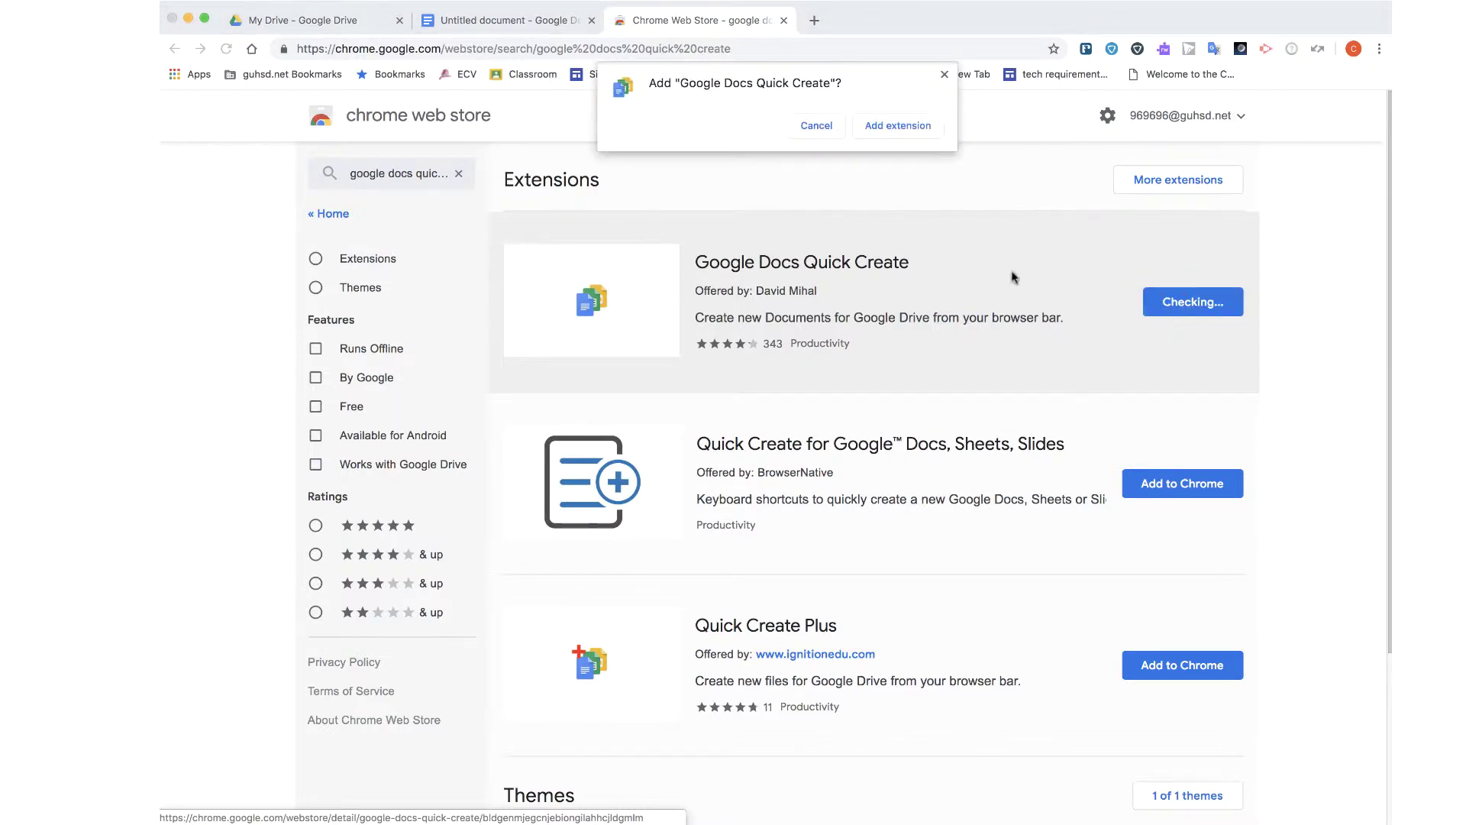
{"action": "left_click", "coordinate": [898, 126]}
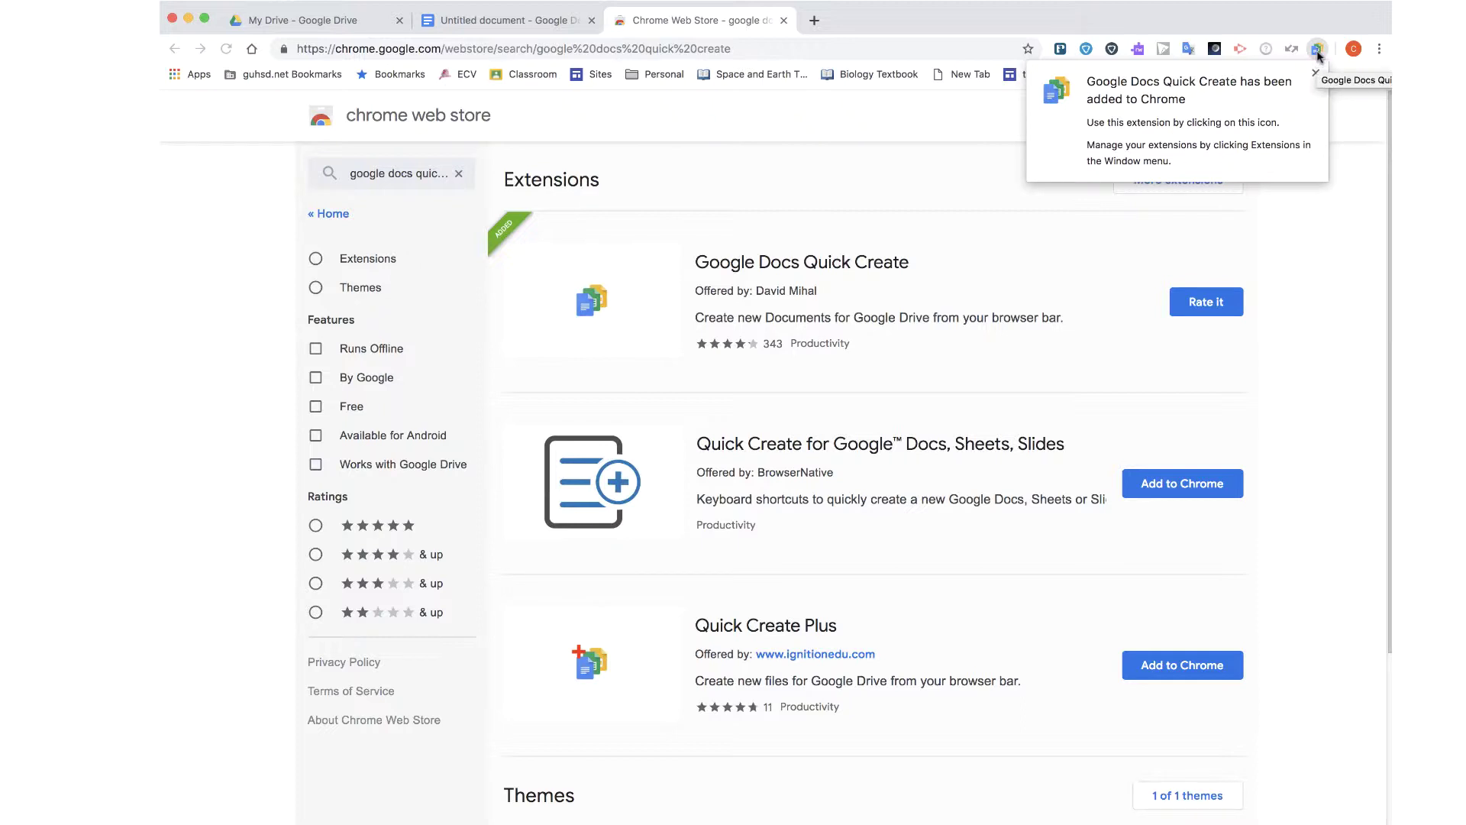
{"action": "left_click", "coordinate": [1317, 50]}
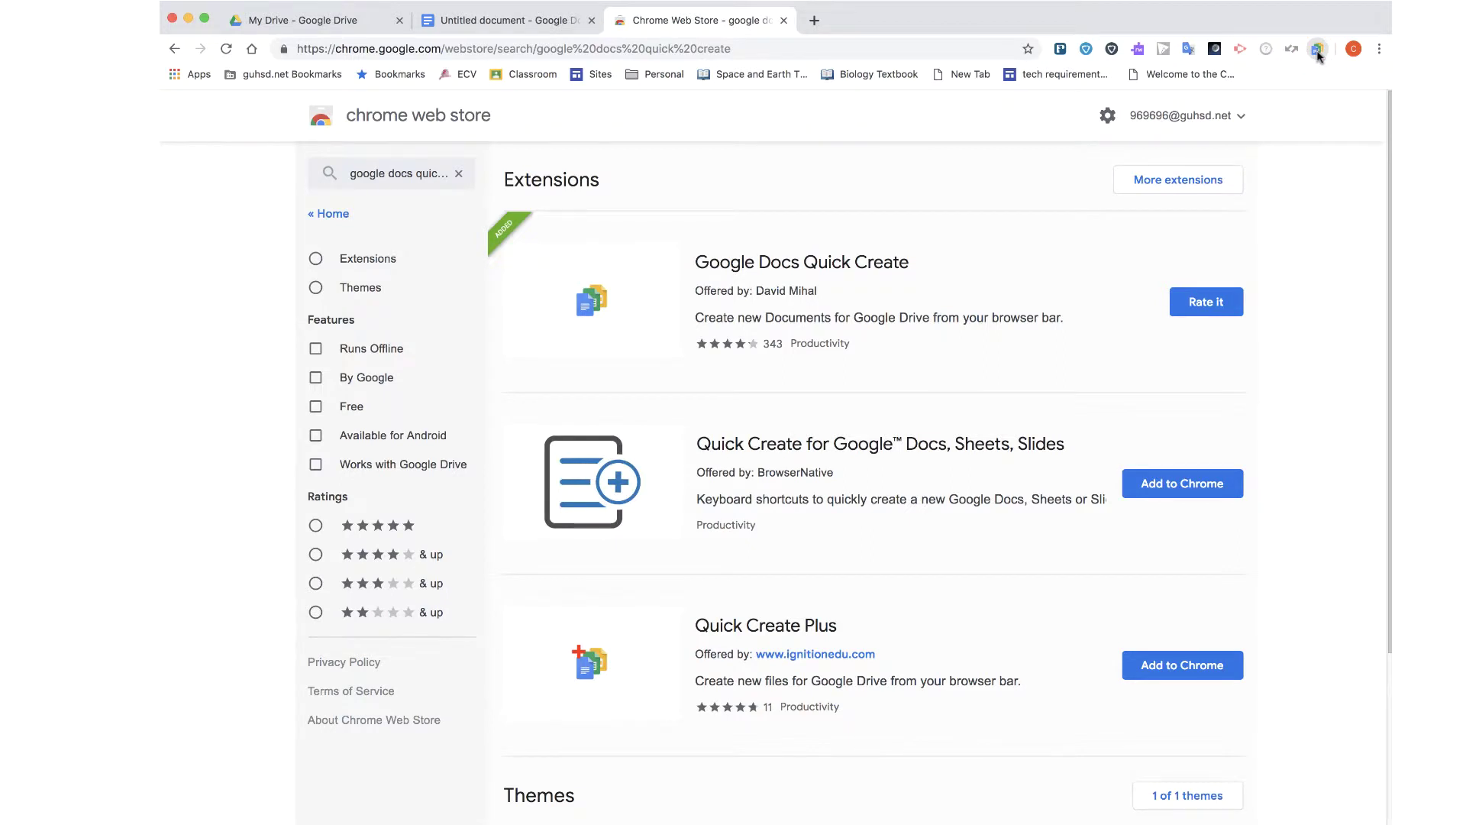
{"action": "left_click_drag", "start_coordinate": [1317, 52], "coordinate": [1059, 47]}
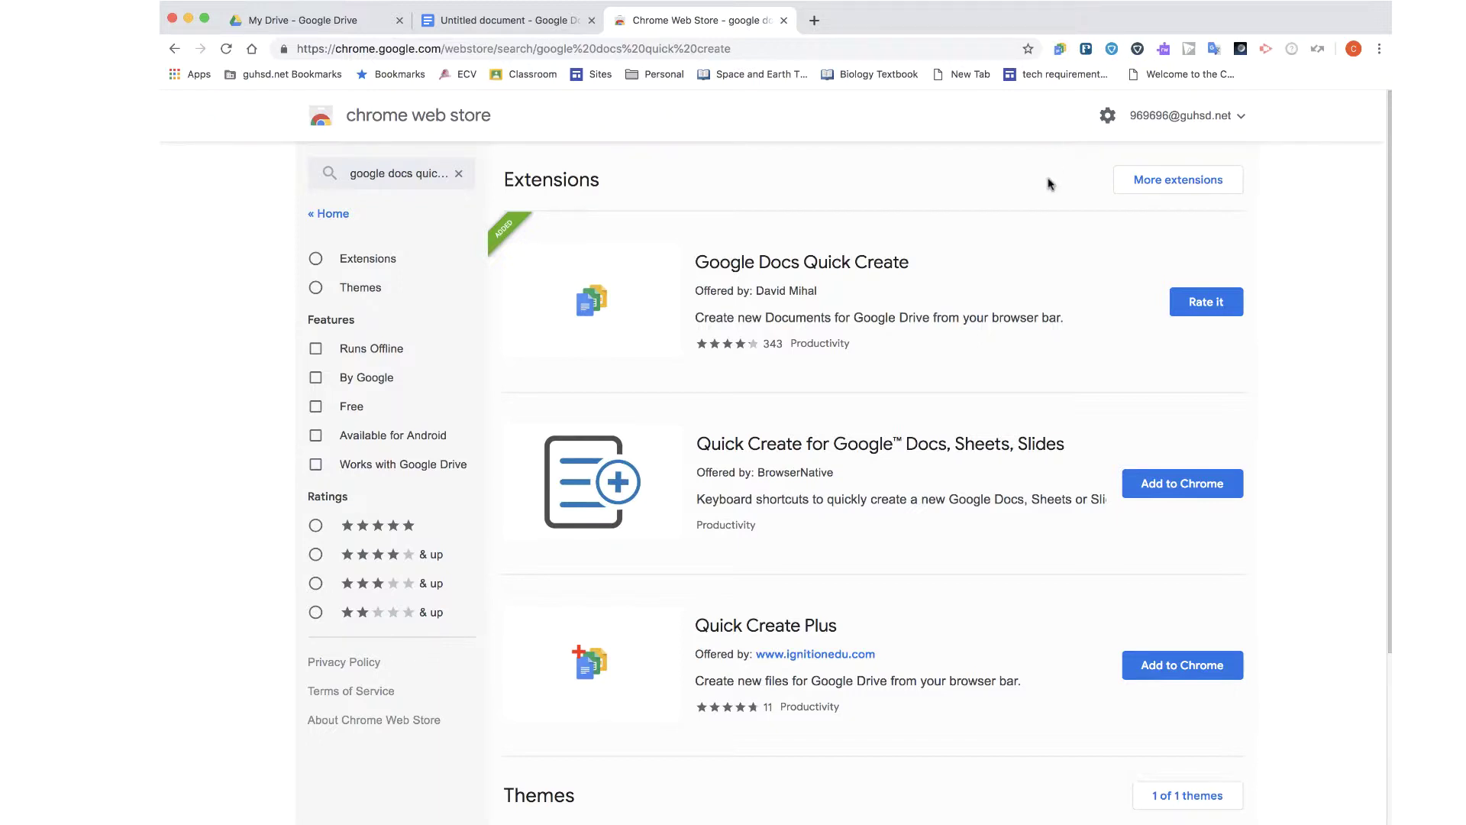
Close the Web Store, Untitled document and My Drive tabs, then choose New Document in Quick Create.
{"action": "left_click", "coordinate": [783, 21]}
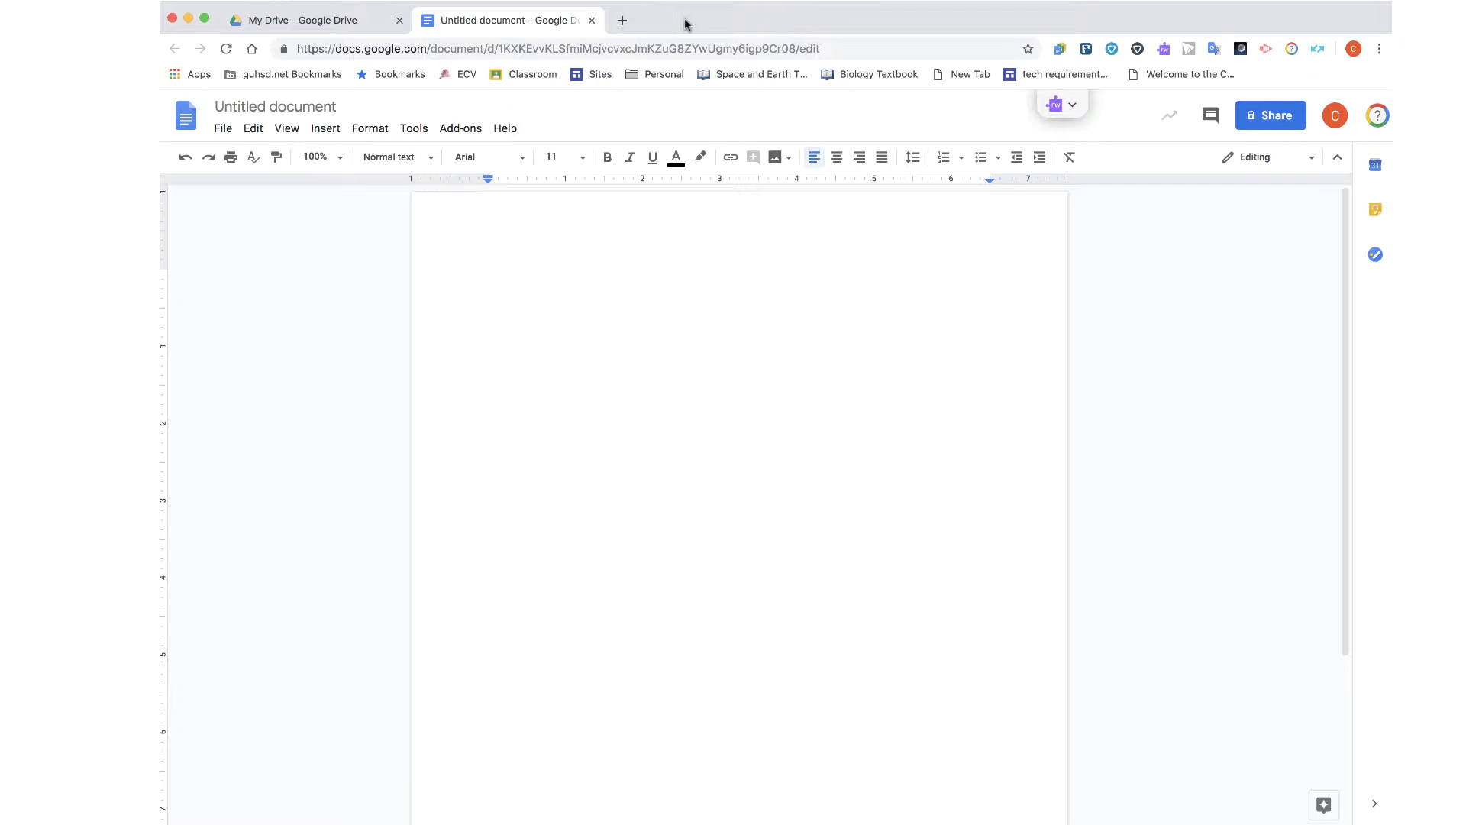
{"action": "left_click", "coordinate": [592, 20]}
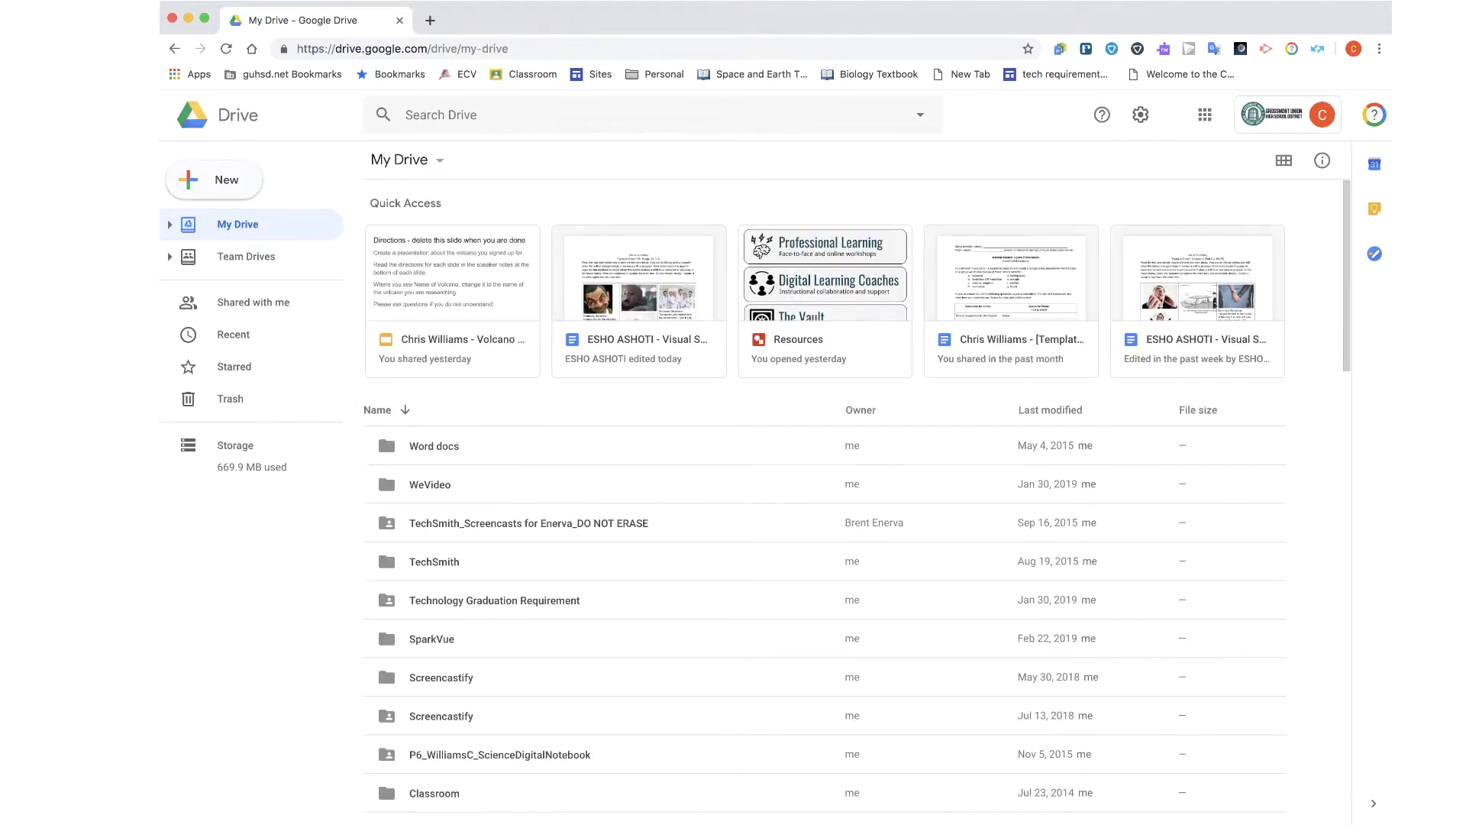
{"action": "left_click", "coordinate": [427, 20]}
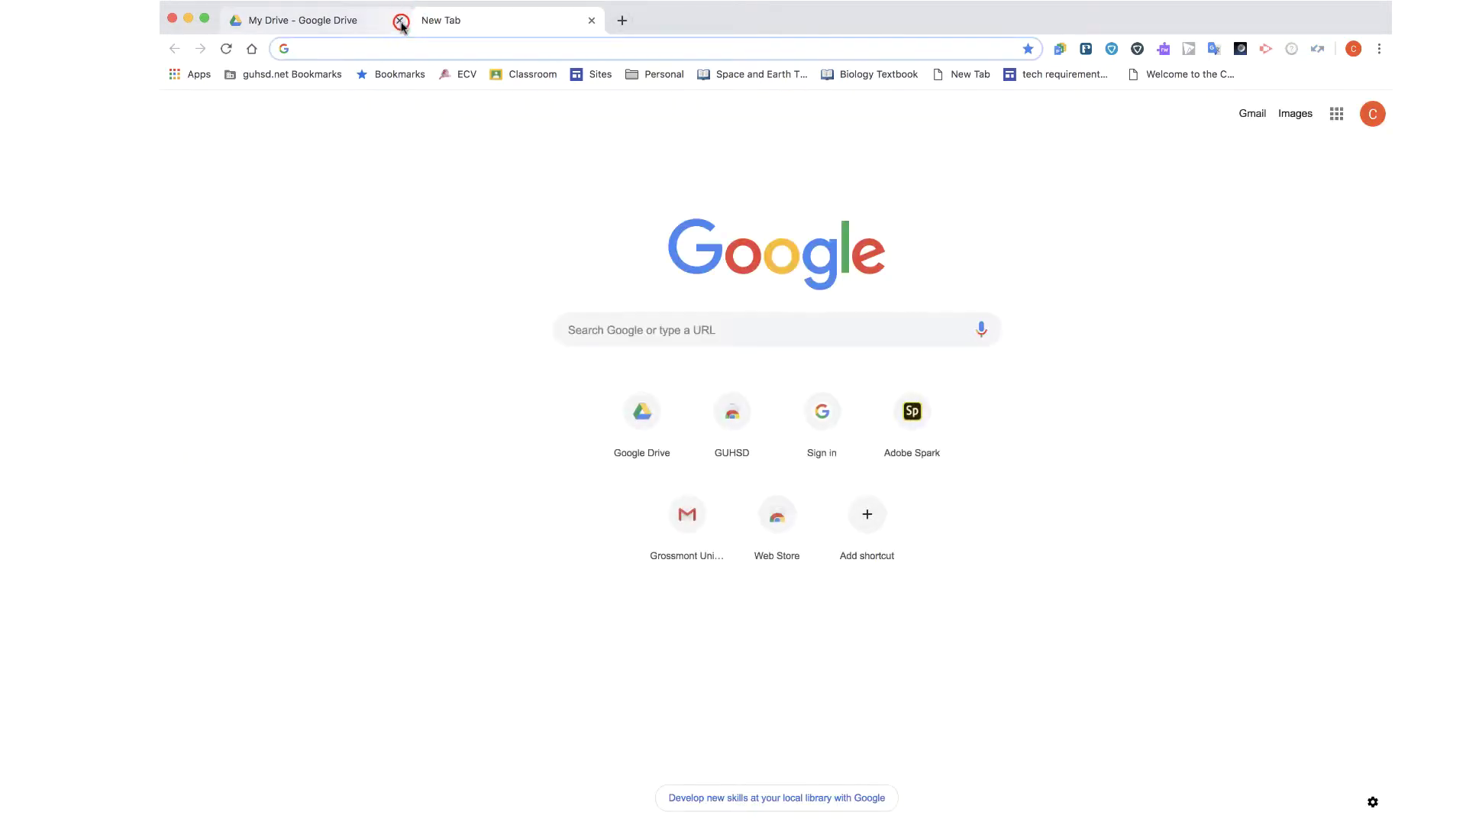
{"action": "left_click", "coordinate": [399, 22]}
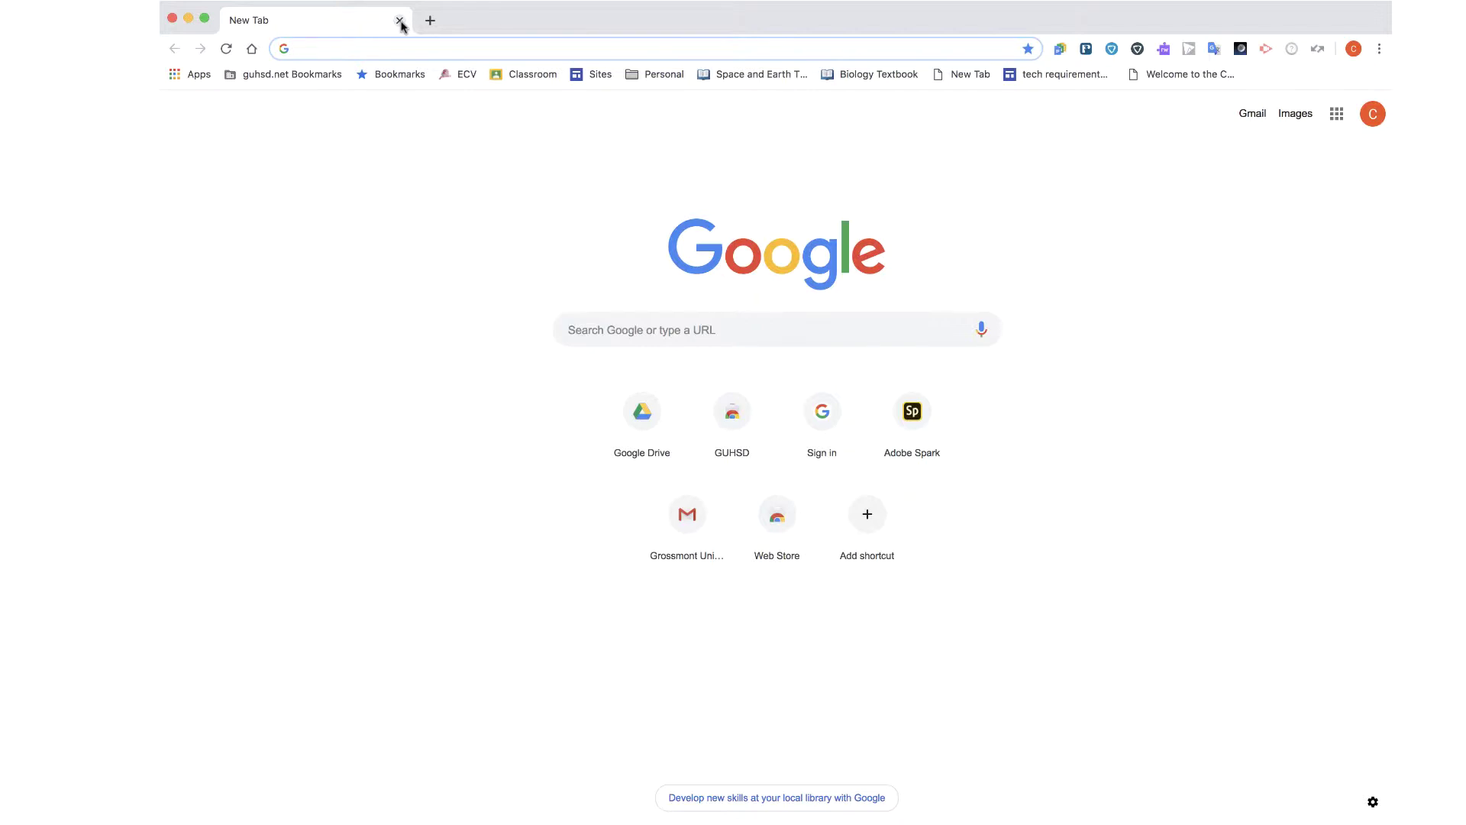
{"action": "left_click", "coordinate": [1058, 52]}
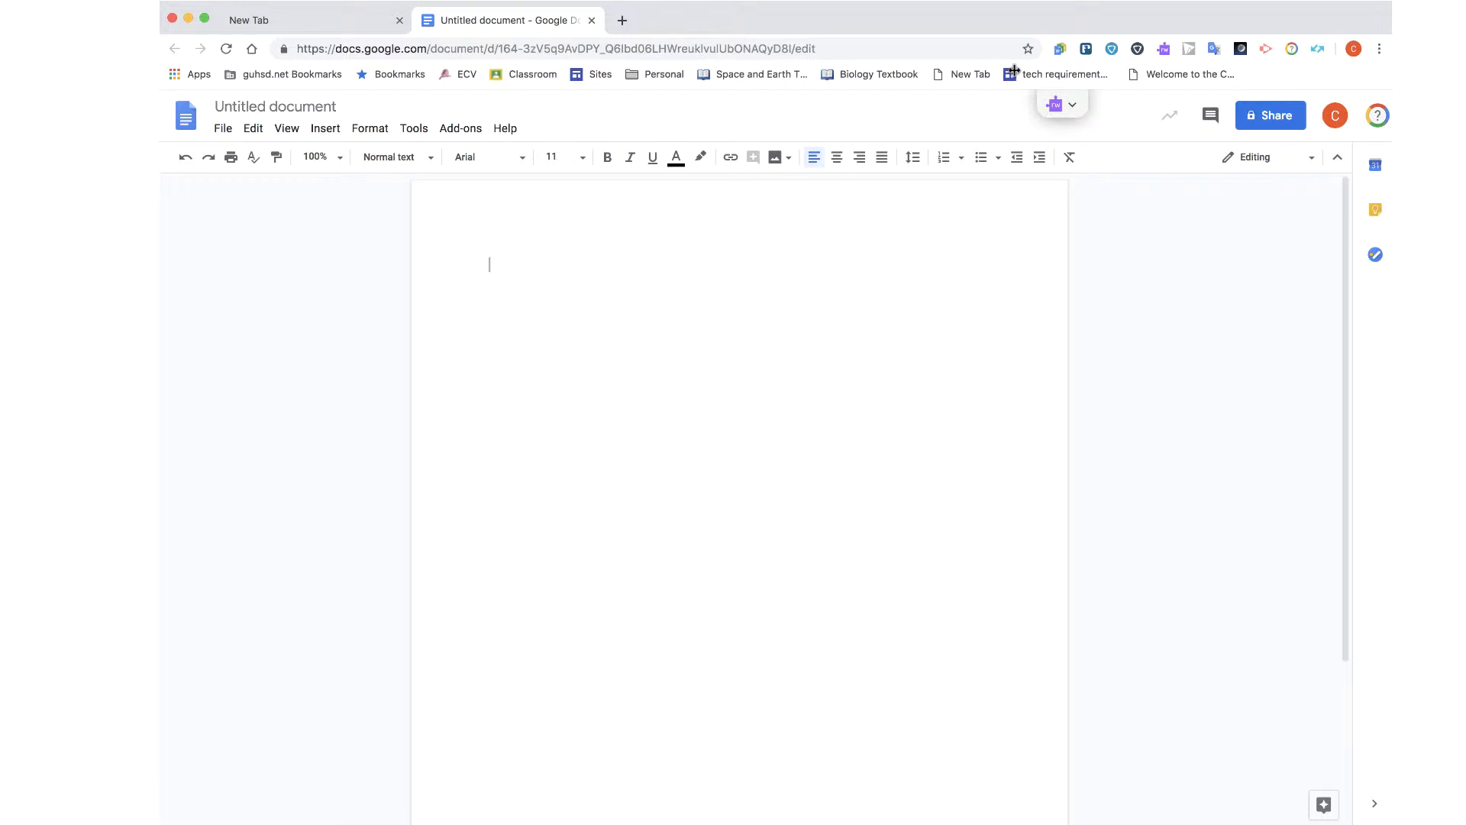
Change the title 'Untitled document' to 'sample'.
{"action": "left_click", "coordinate": [320, 106]}
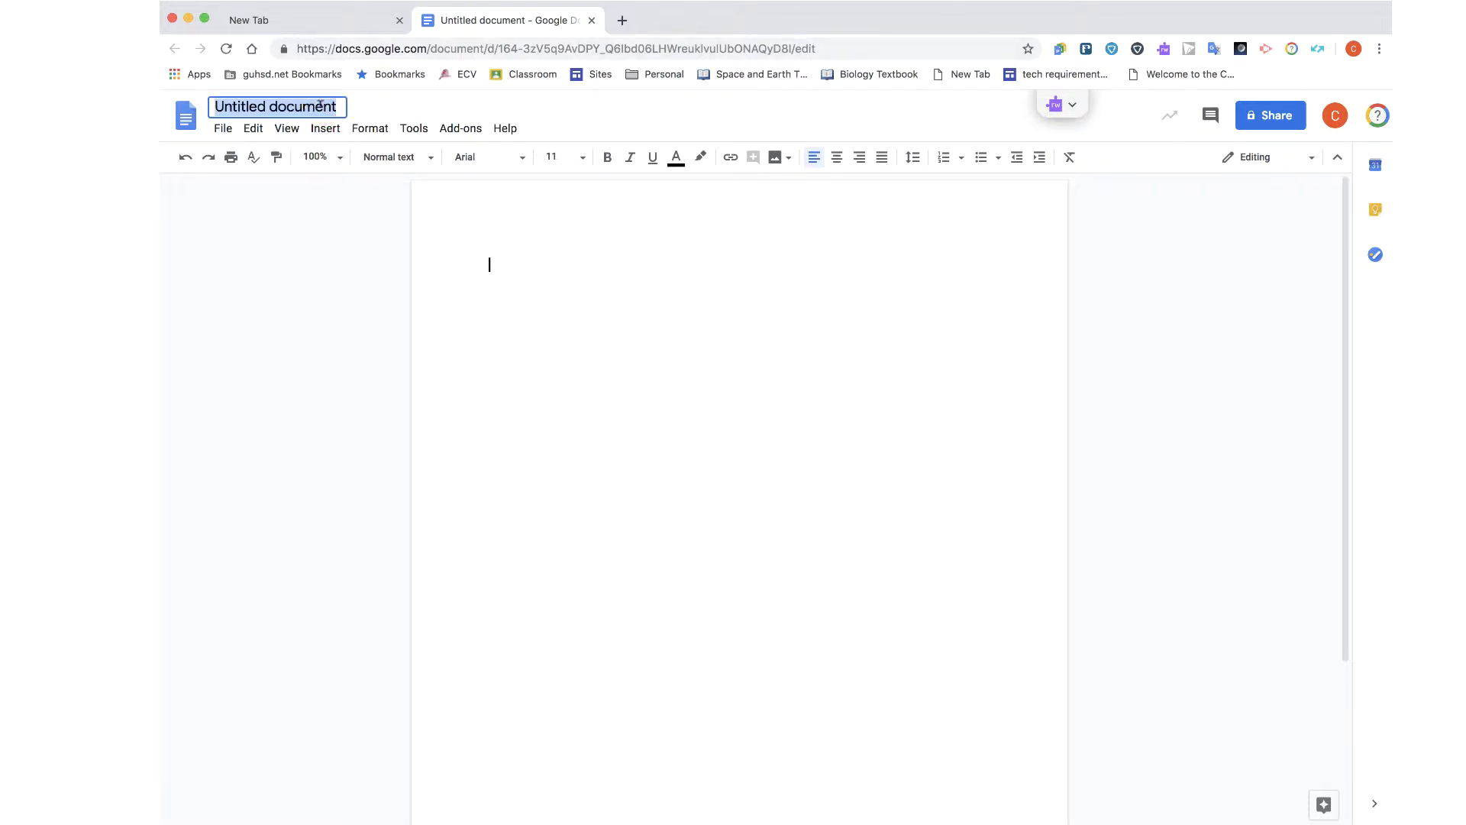
{"action": "type", "text": "sample"}
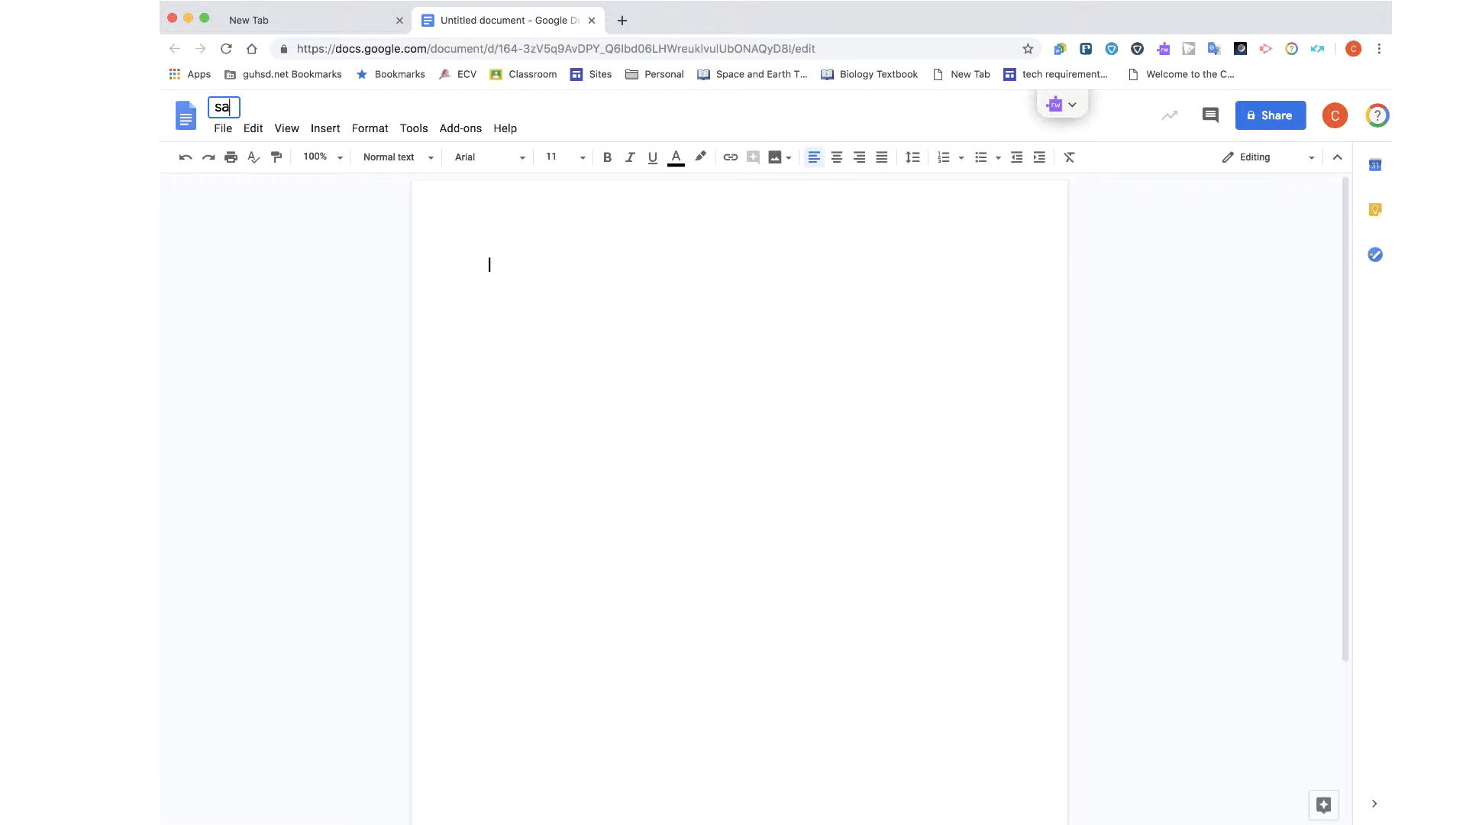
{"action": "left_click", "coordinate": [290, 98]}
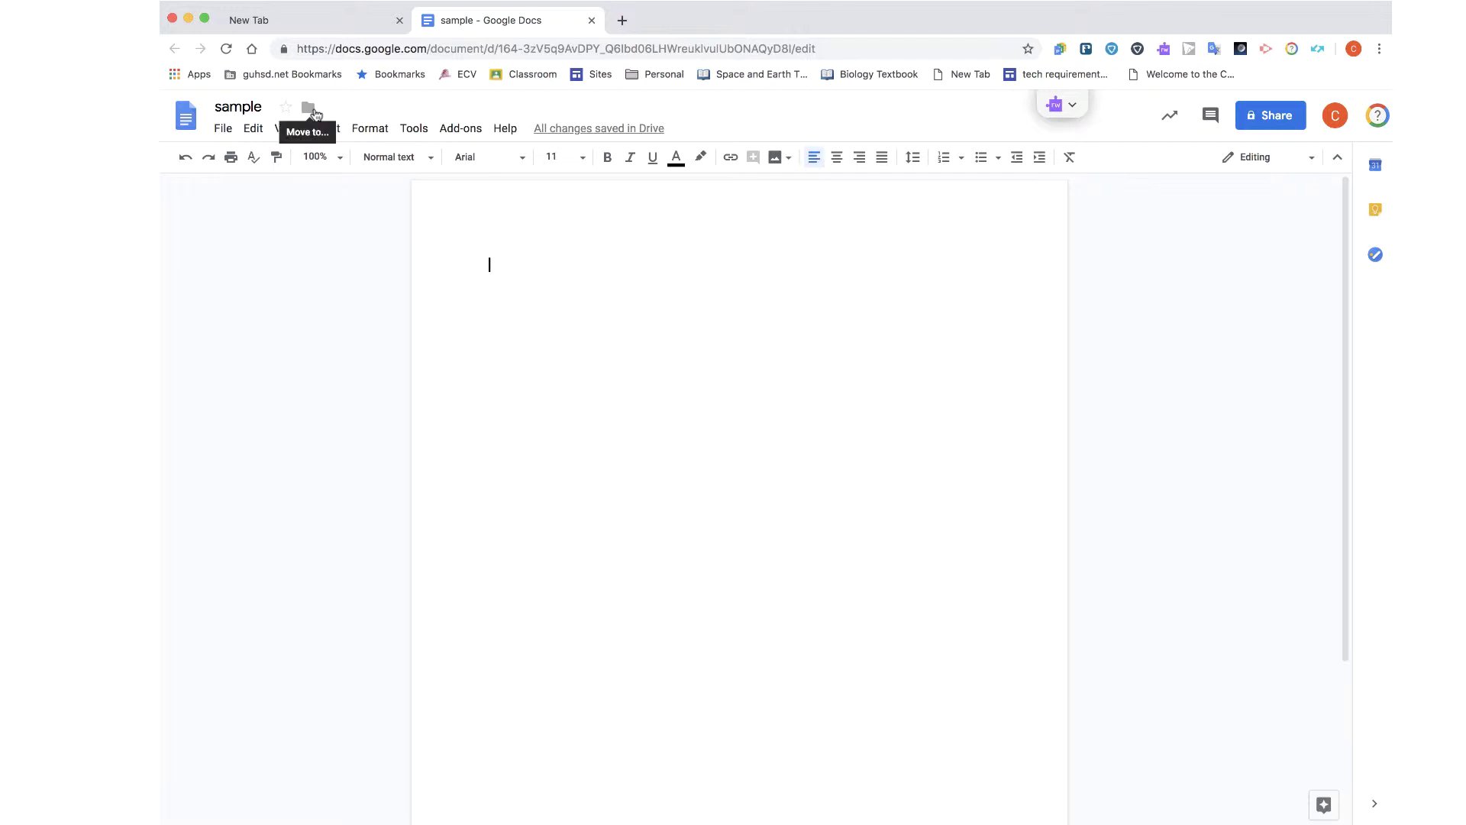
Show the Move to folder panel for 'sample' and browse the My Drive folder list.
{"action": "left_click", "coordinate": [310, 109]}
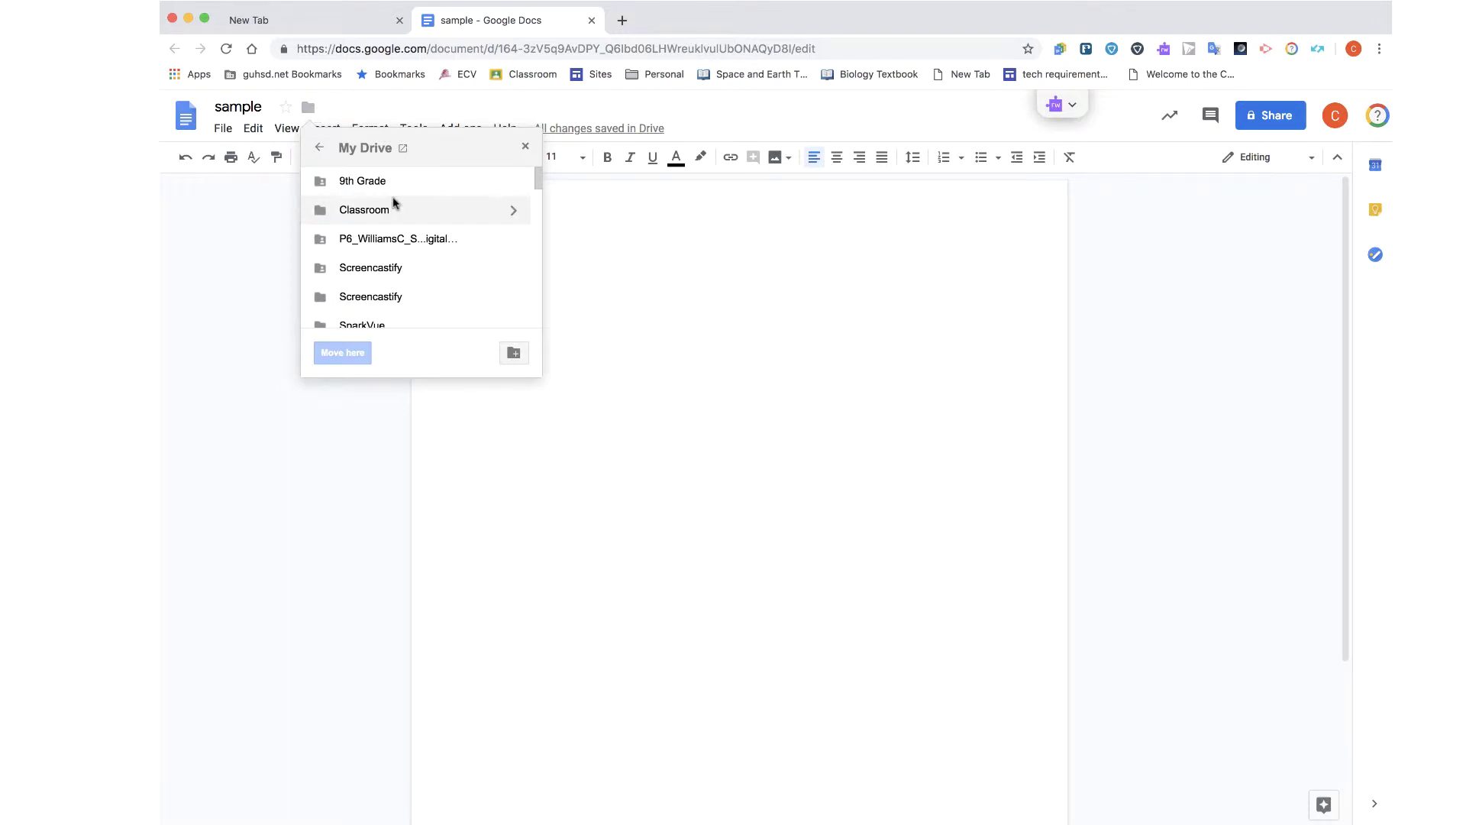
{"action": "scroll", "coordinate": [394, 203], "scroll_direction": "down", "scroll_amount": 5}
{"action": "scroll", "coordinate": [394, 202], "scroll_direction": "up", "scroll_amount": 3}
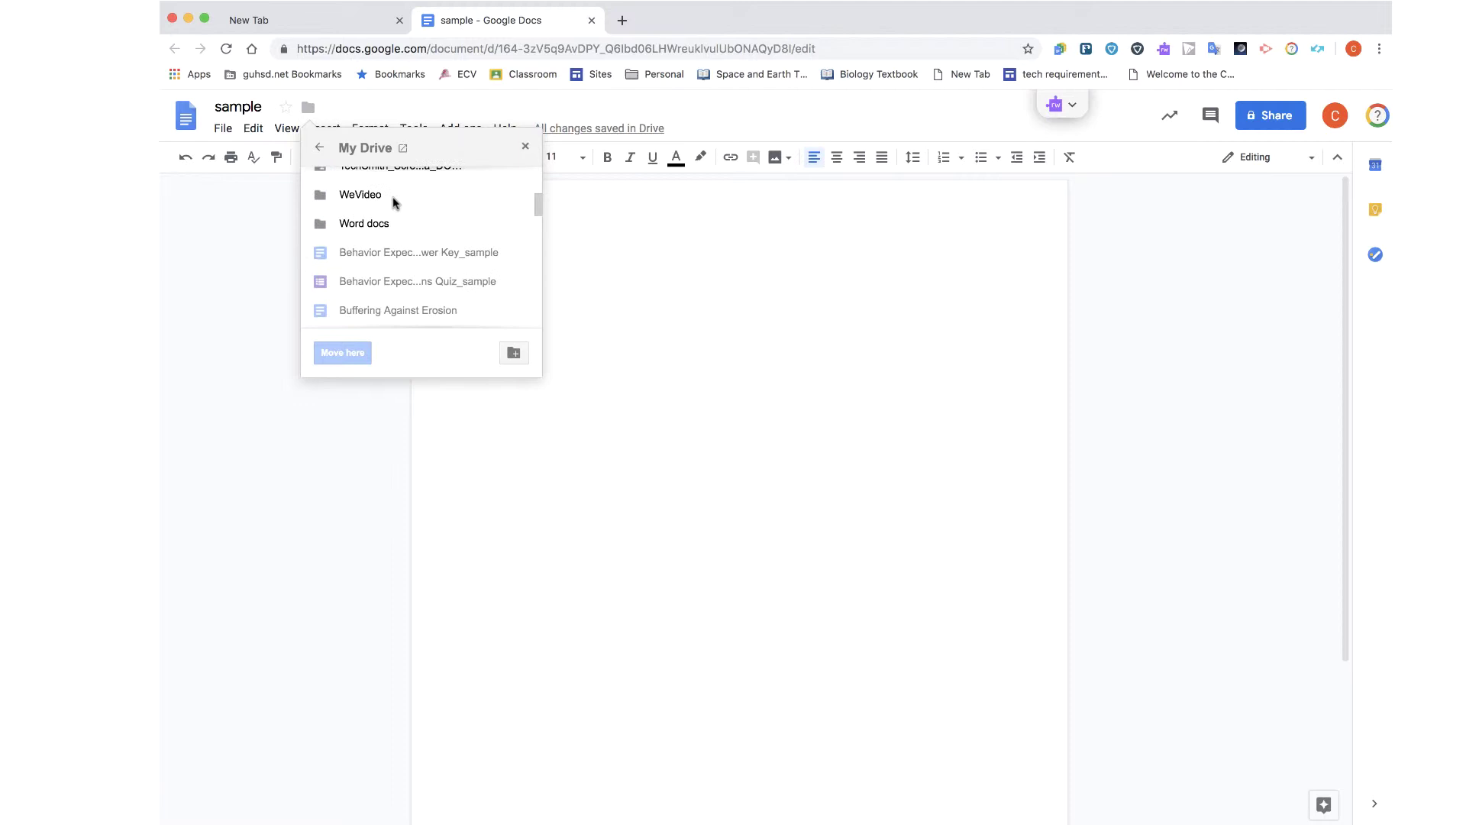
{"action": "scroll", "coordinate": [393, 203], "scroll_direction": "down", "scroll_amount": 5}
{"action": "scroll", "coordinate": [393, 203], "scroll_direction": "down", "scroll_amount": 1}
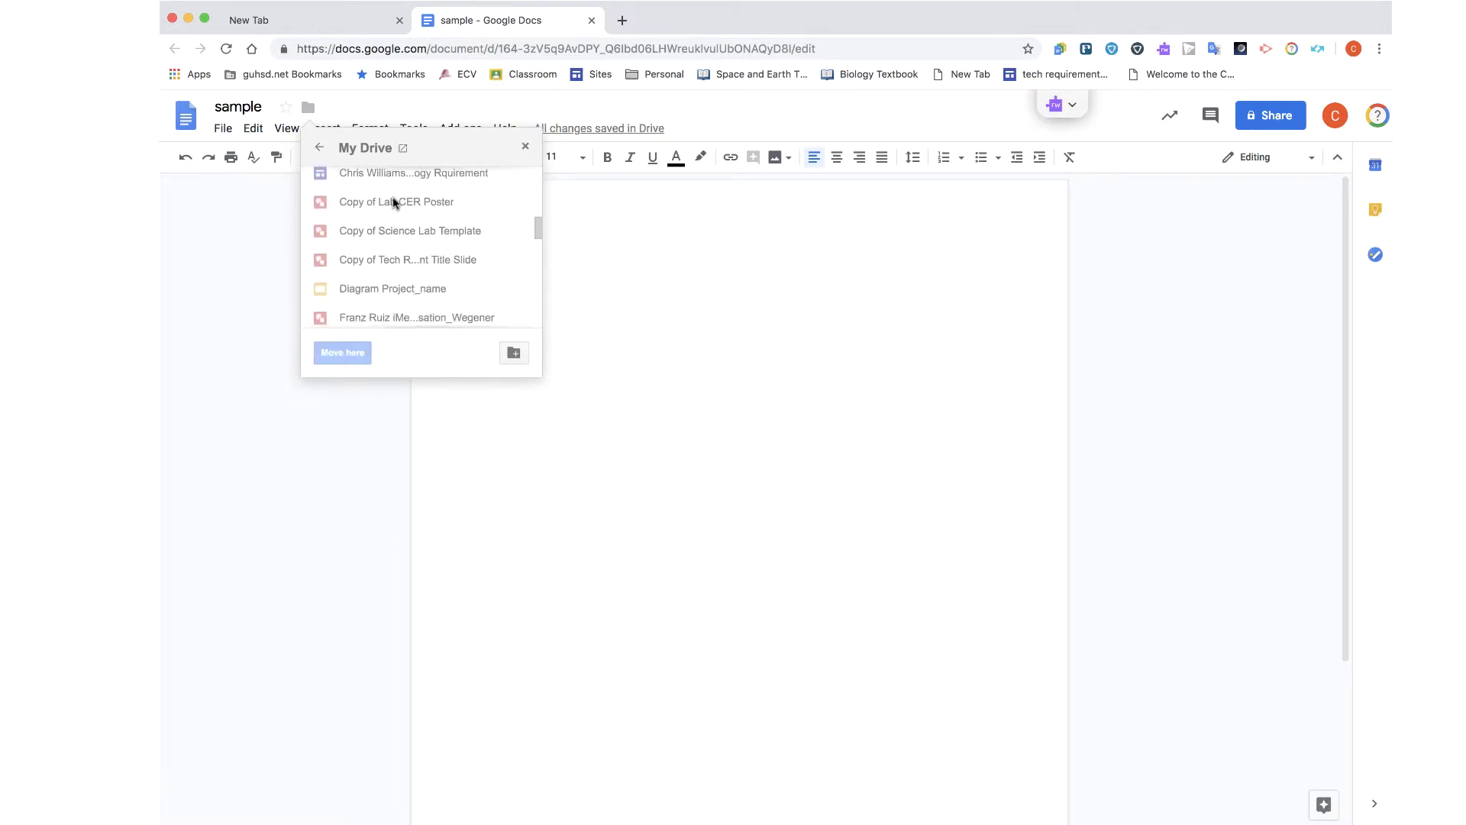
{"action": "scroll", "coordinate": [394, 202], "scroll_direction": "up", "scroll_amount": 3}
{"action": "scroll", "coordinate": [394, 203], "scroll_direction": "up", "scroll_amount": 10}
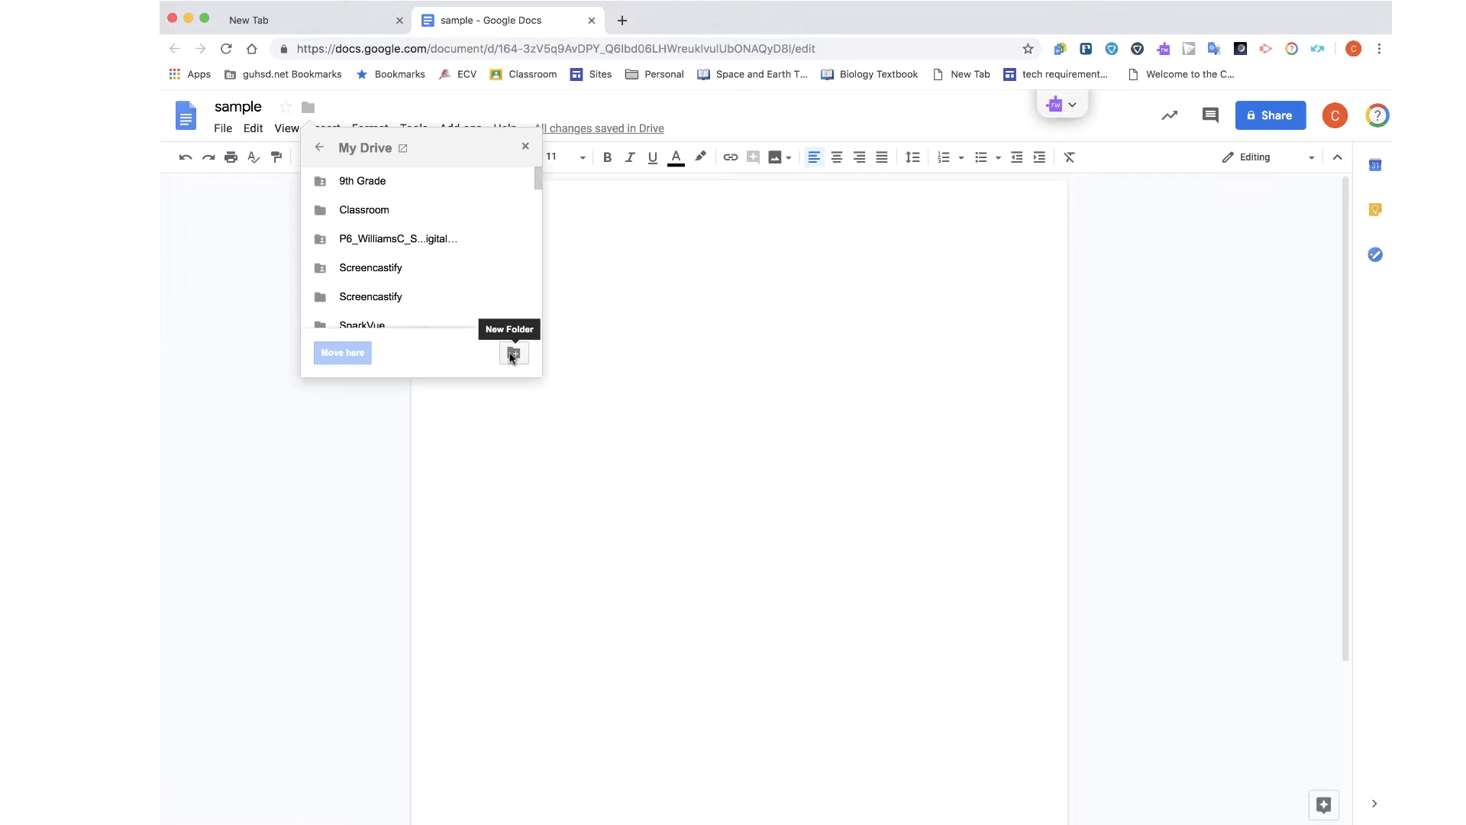
Create a new 'google docs' folder in My Drive and move 'sample' into it.
{"action": "left_click", "coordinate": [513, 355]}
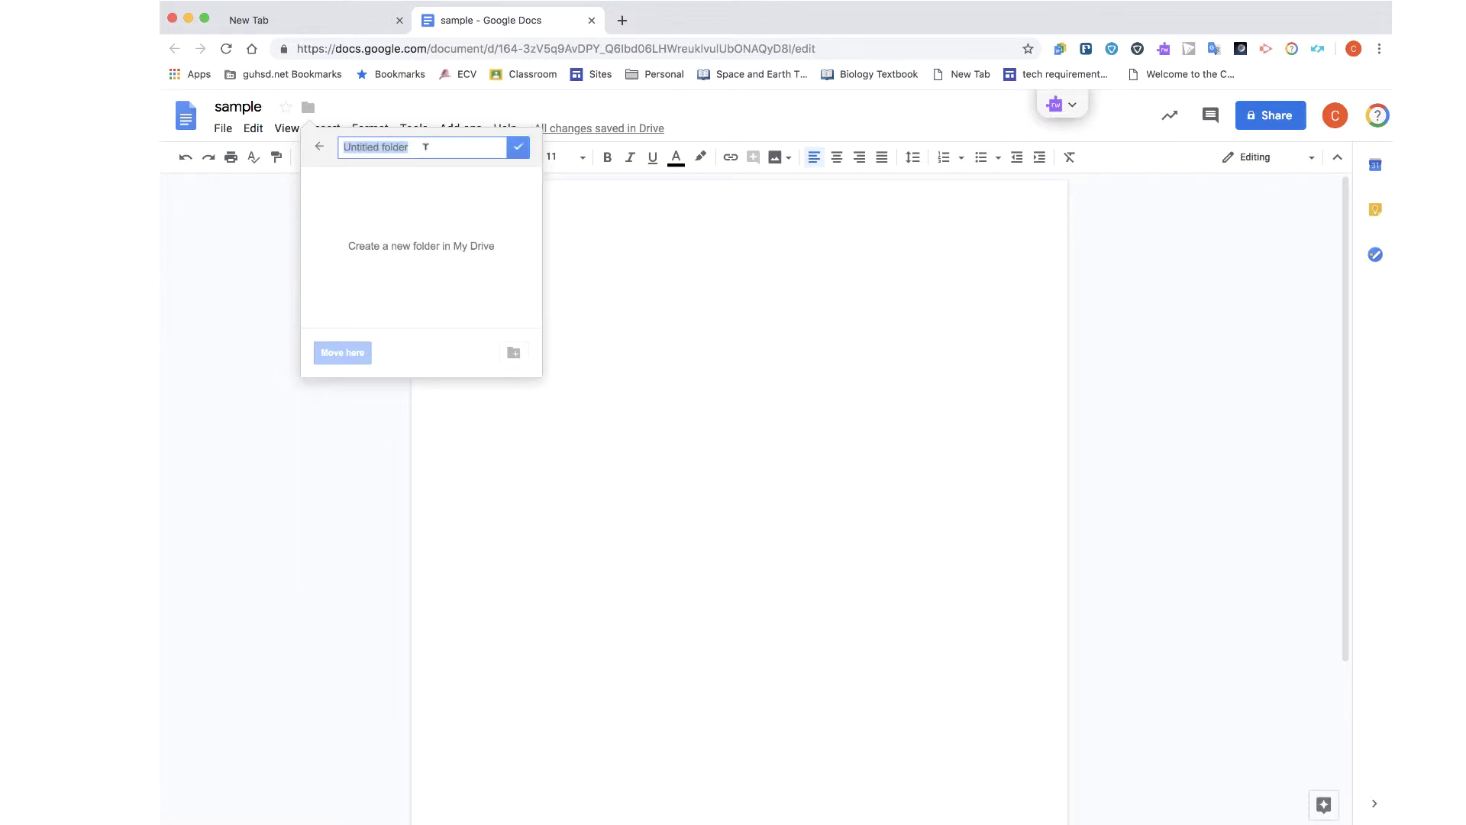
{"action": "type", "text": "google docs"}
{"action": "left_click", "coordinate": [518, 149]}
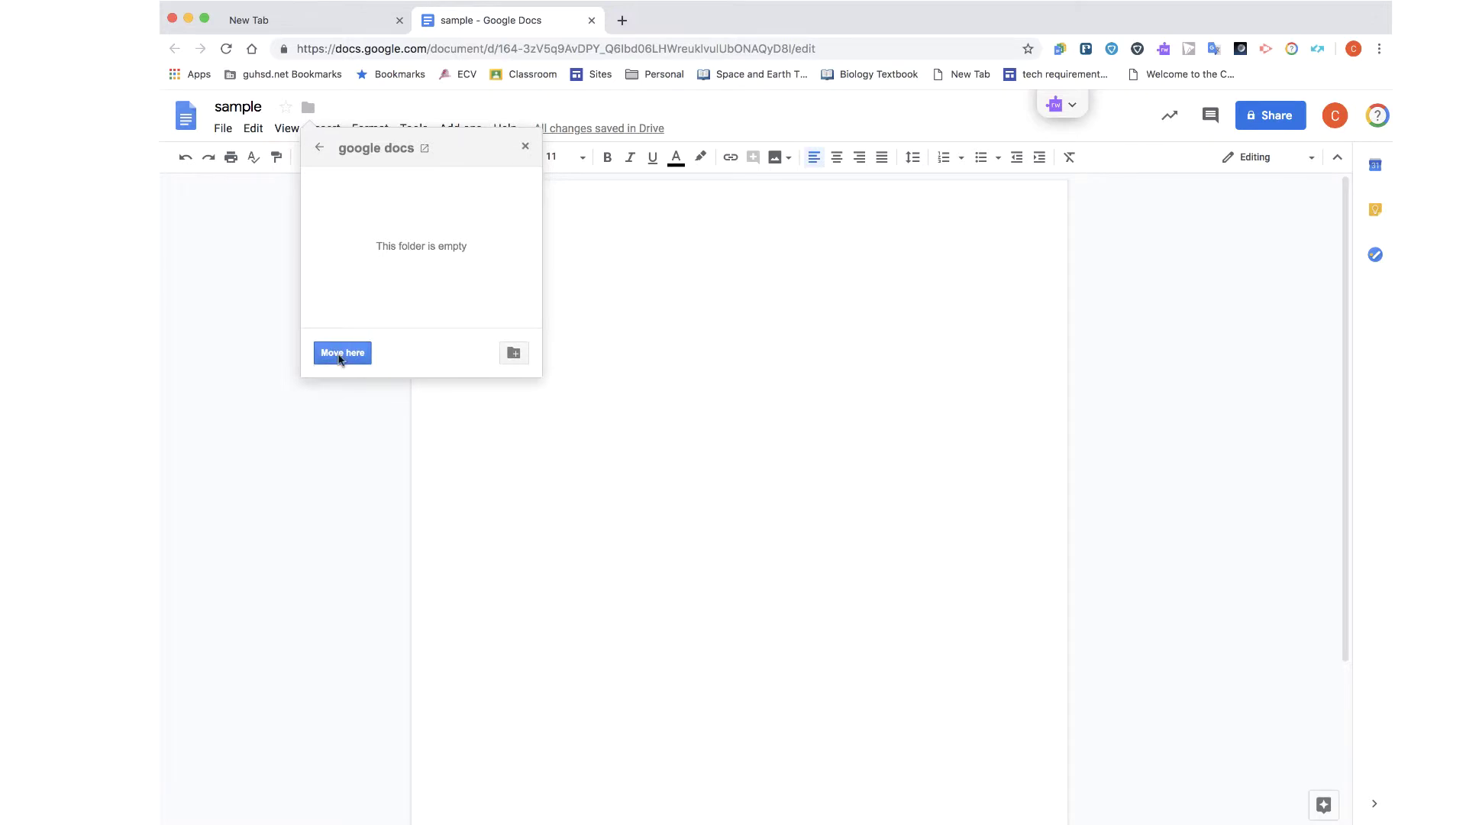
{"action": "left_click", "coordinate": [341, 356]}
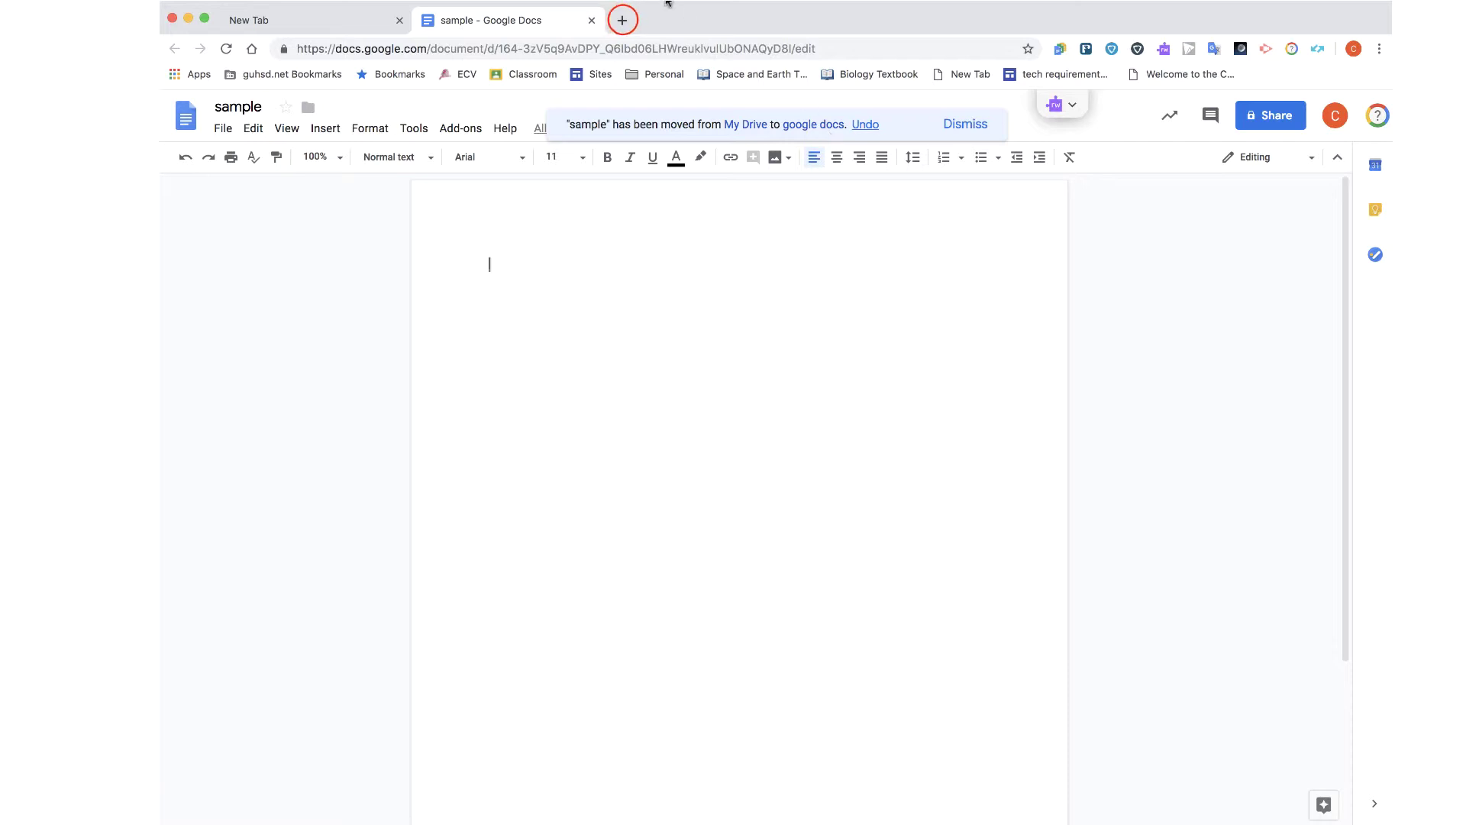
Open Drive's 'google docs' folder in a new tab to check it holds 'sample', then return to the document.
{"action": "left_click", "coordinate": [622, 21]}
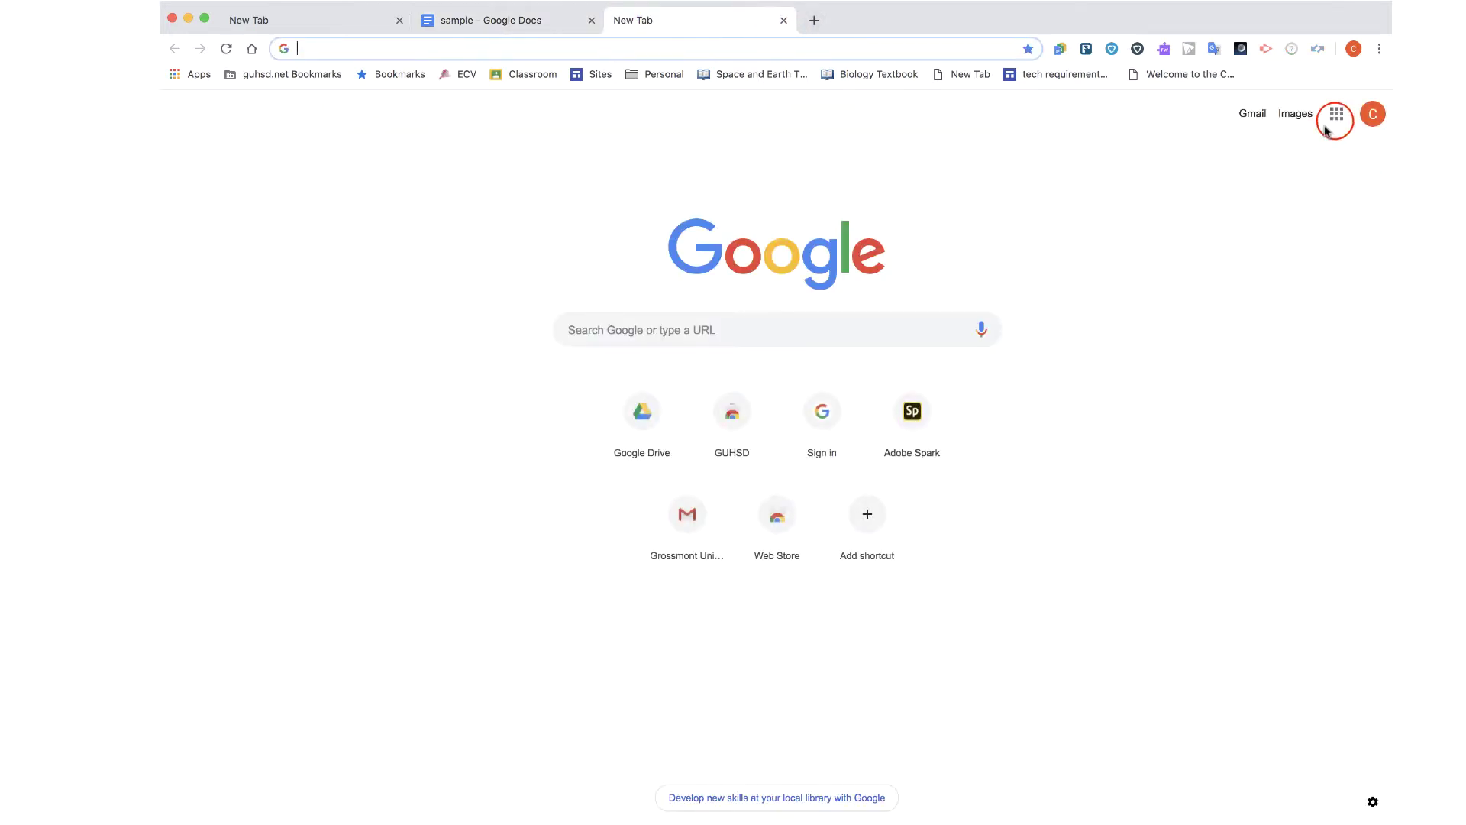
{"action": "left_click", "coordinate": [1337, 114]}
{"action": "left_click", "coordinate": [1326, 187]}
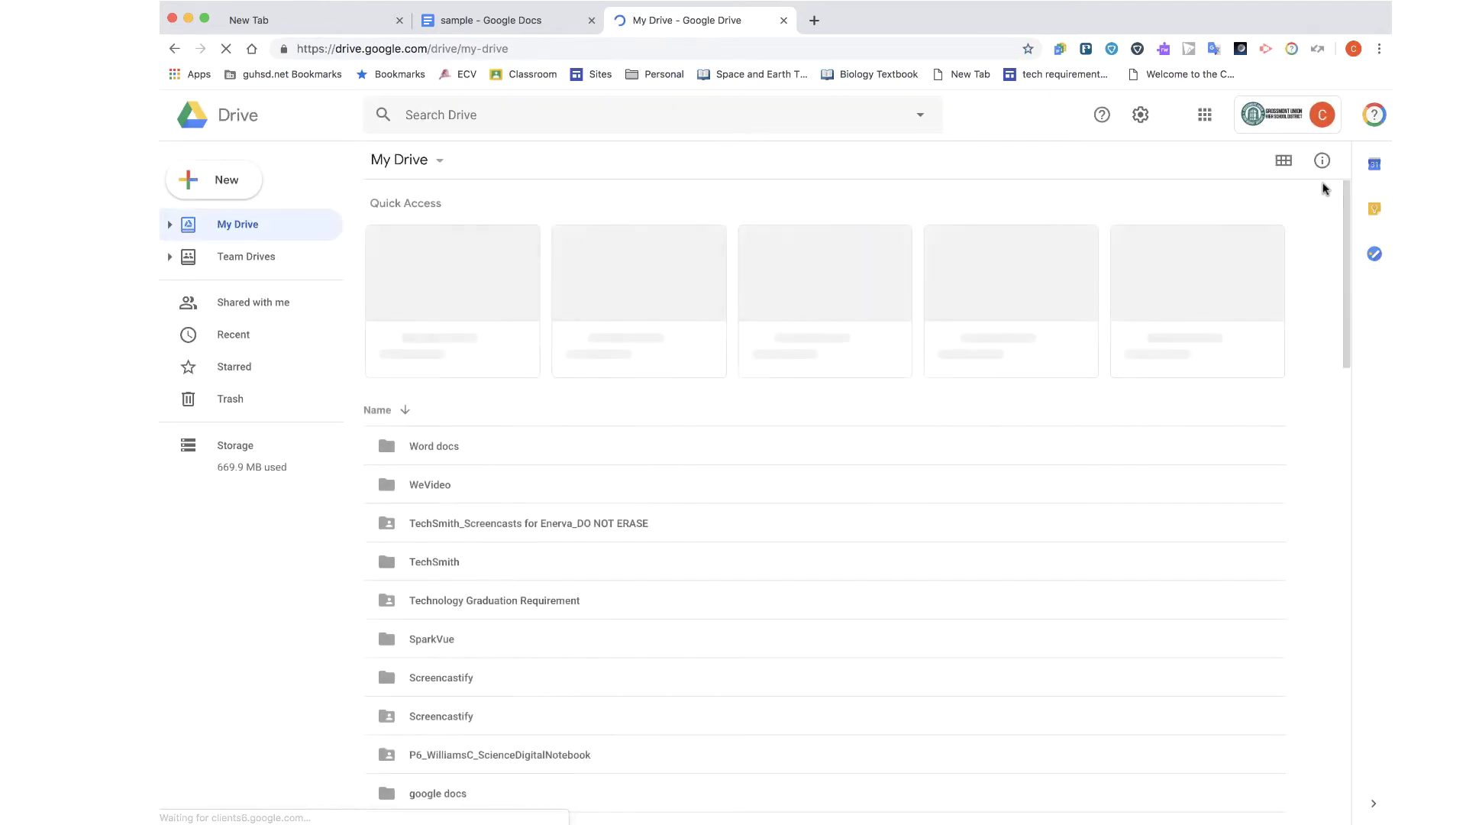
{"action": "scroll", "coordinate": [498, 469], "scroll_direction": "down", "scroll_amount": 2}
{"action": "scroll", "coordinate": [498, 469], "scroll_direction": "down", "scroll_amount": 3}
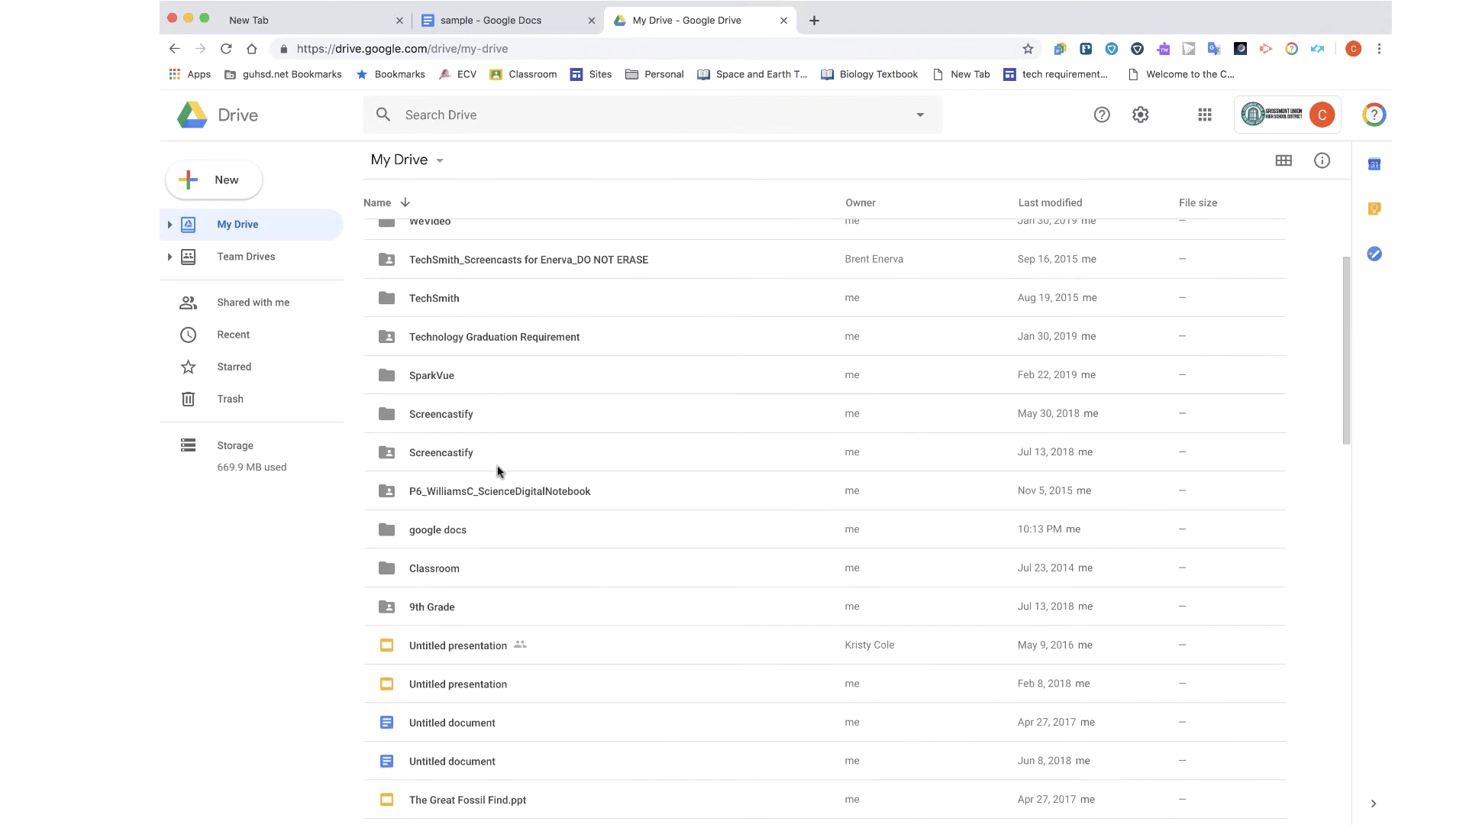
{"action": "double_click", "coordinate": [438, 533]}
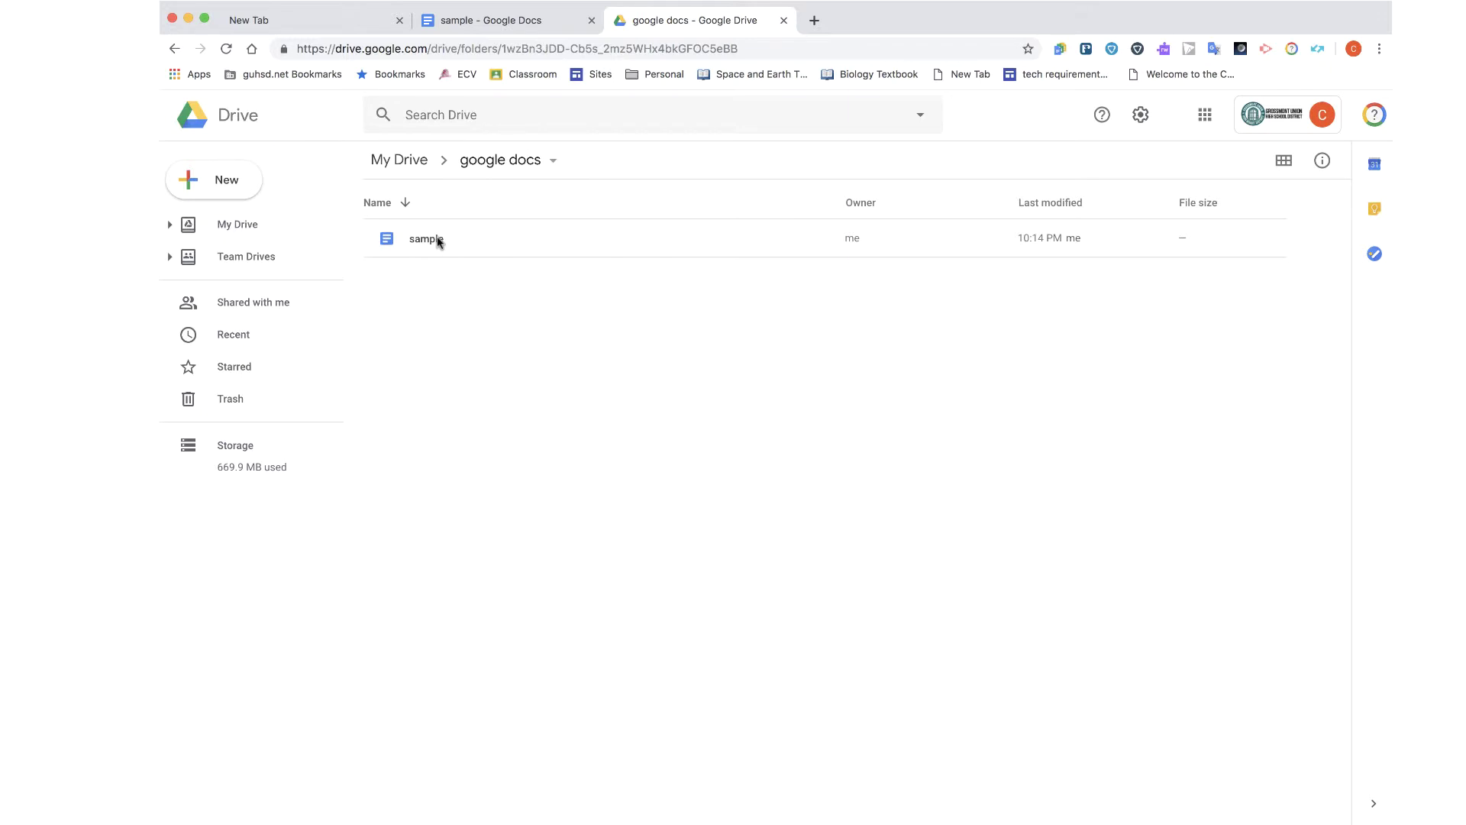
{"action": "left_click", "coordinate": [514, 22]}
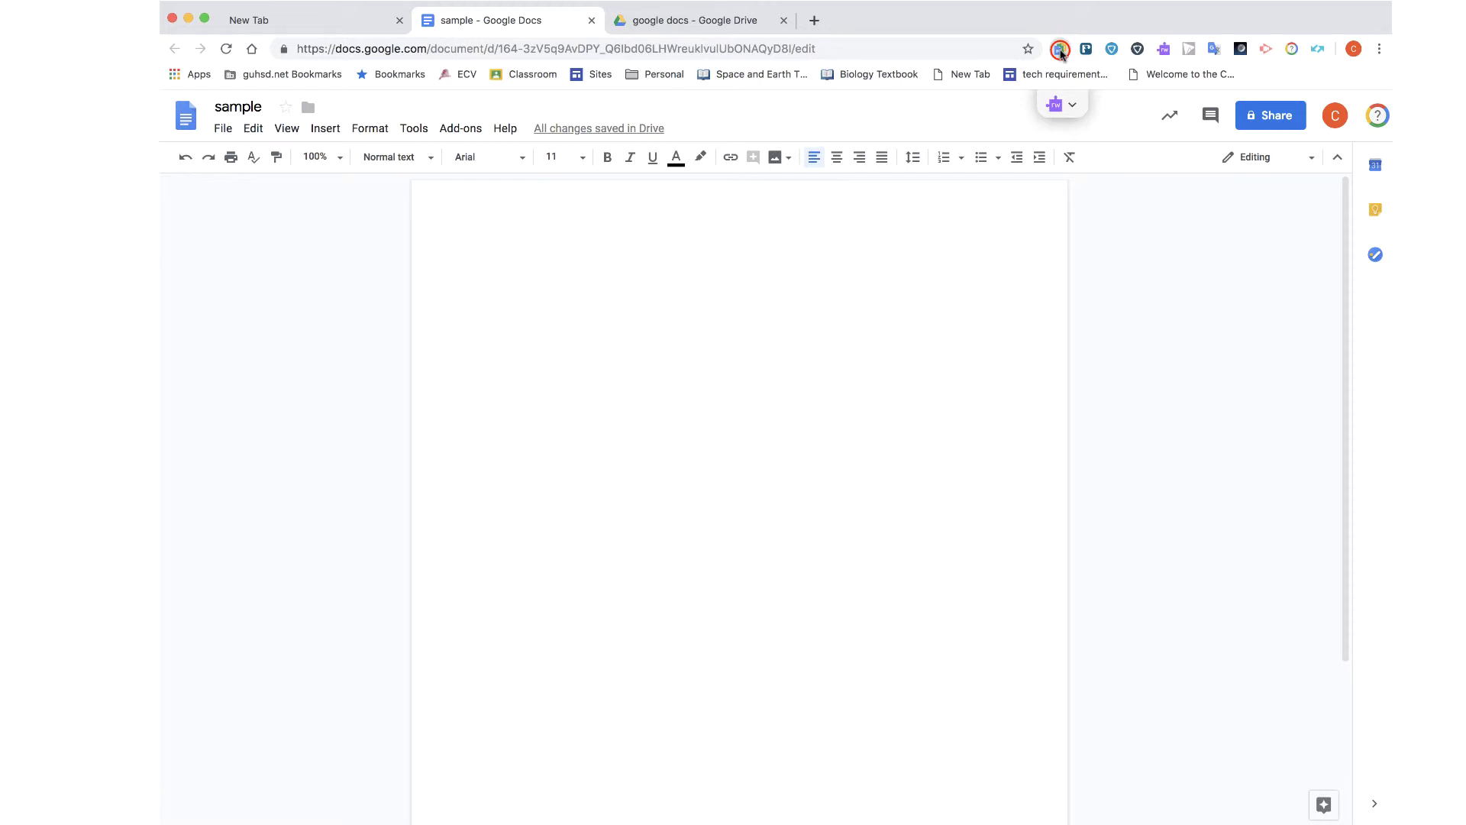
Show the Quick Create extension's menu of new file types.
{"action": "left_click", "coordinate": [1060, 49]}
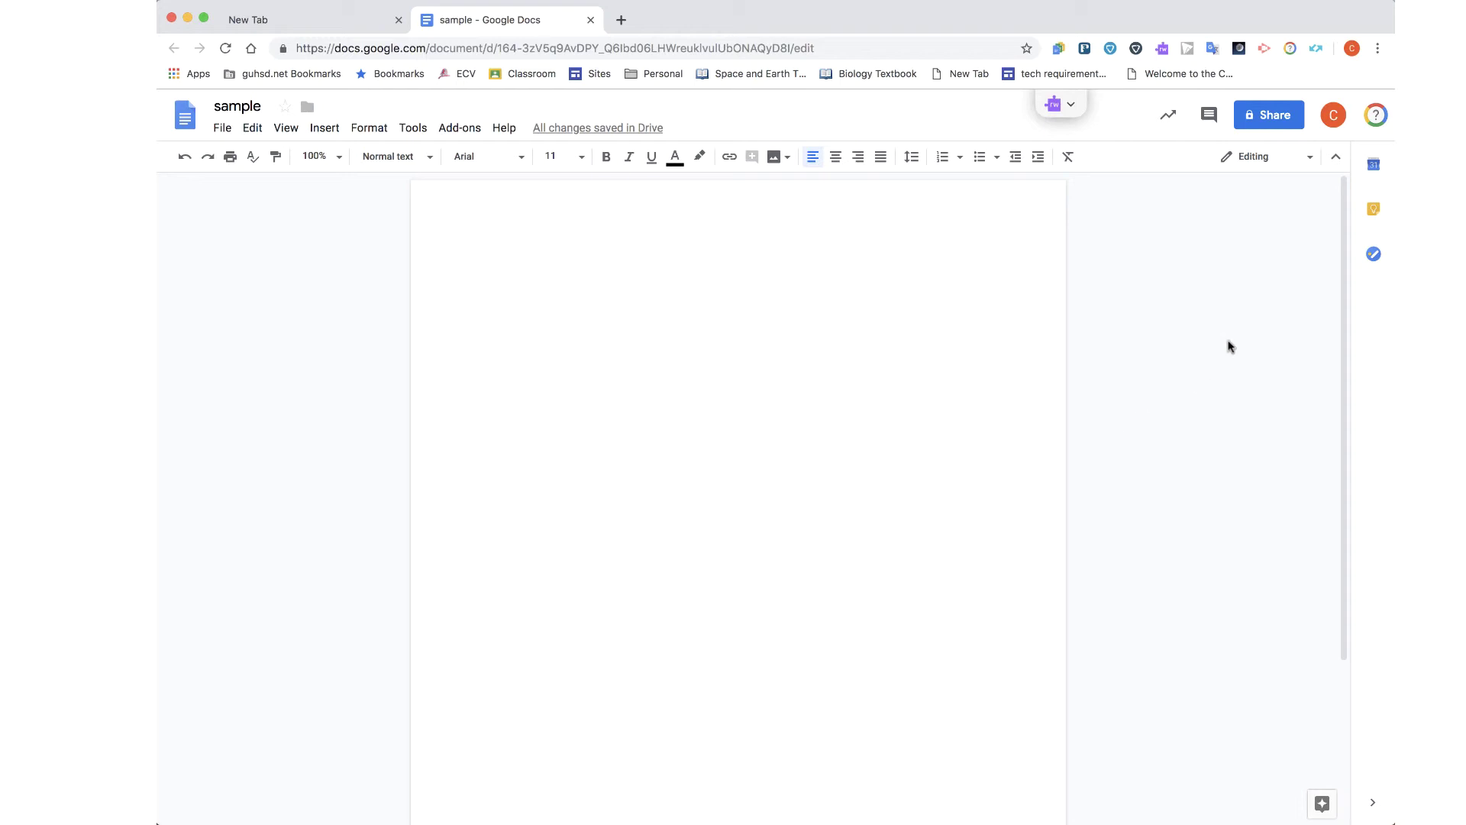
Go from Chrome's menu into Settings, then to the Extensions page through the settings sidebar.
{"action": "left_click", "coordinate": [1378, 48]}
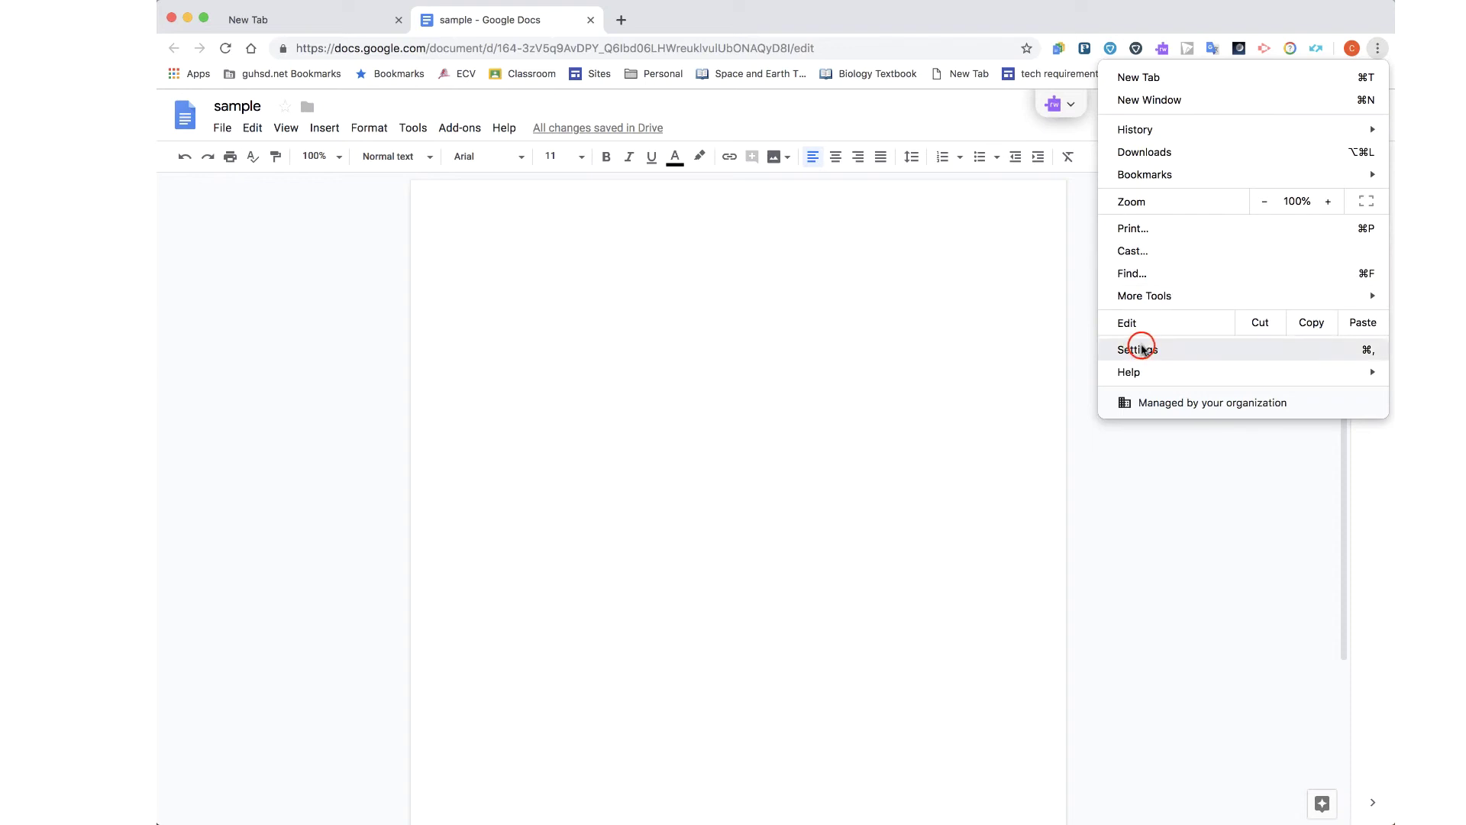
{"action": "left_click", "coordinate": [1143, 349]}
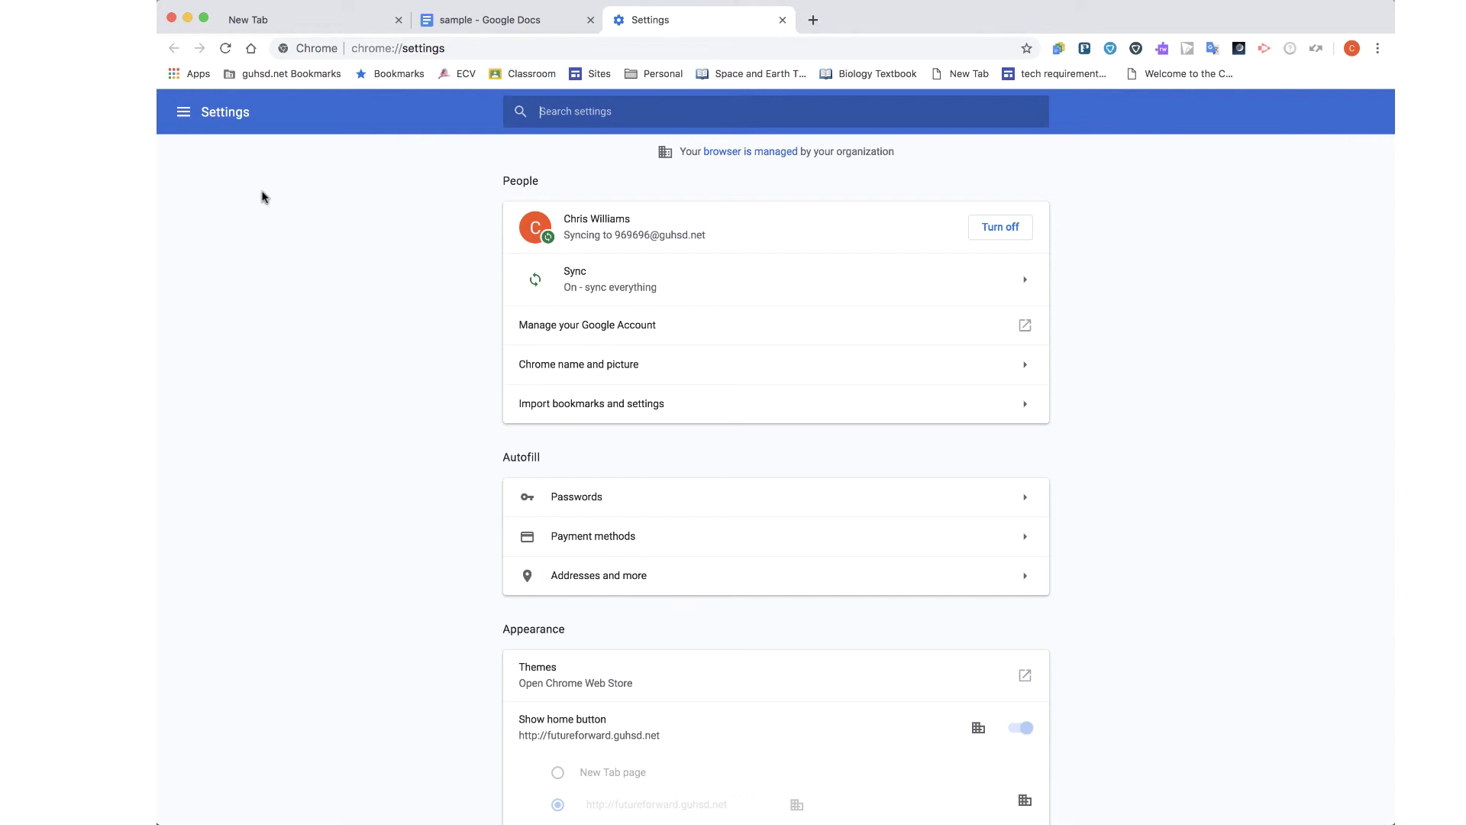
{"action": "left_click", "coordinate": [184, 115]}
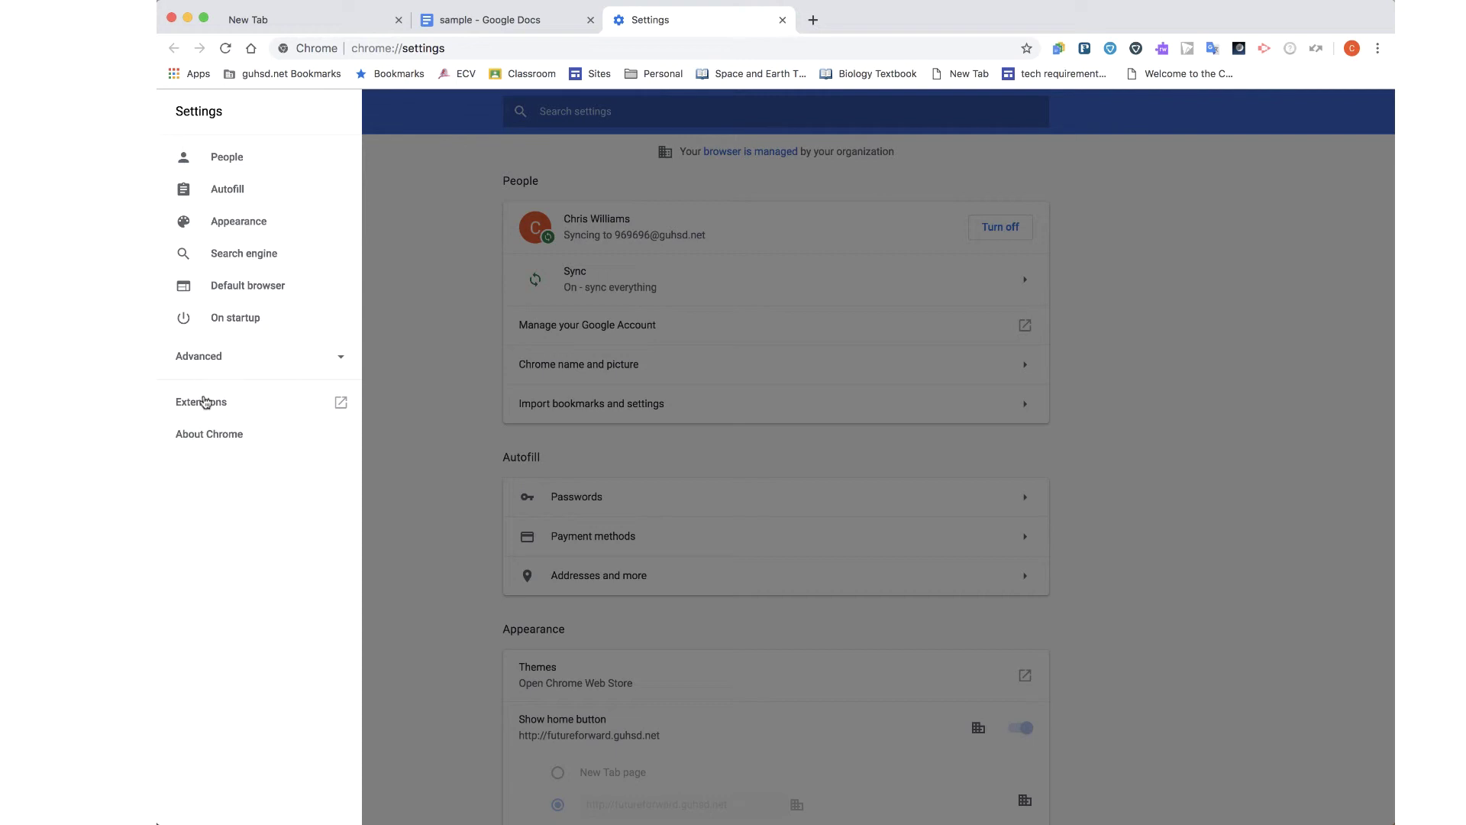
{"action": "left_click", "coordinate": [204, 400]}
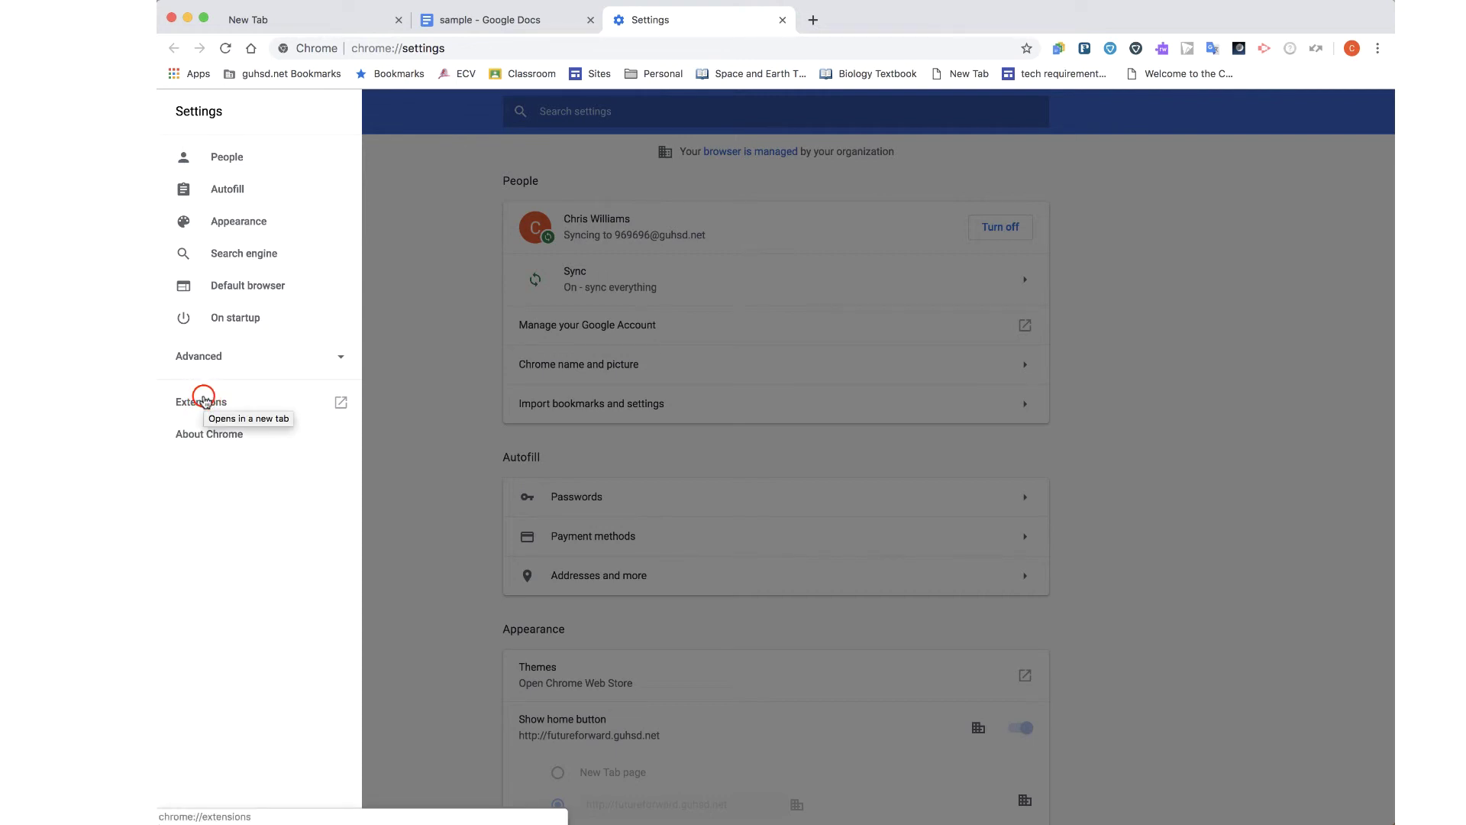
{"action": "left_click", "coordinate": [203, 401]}
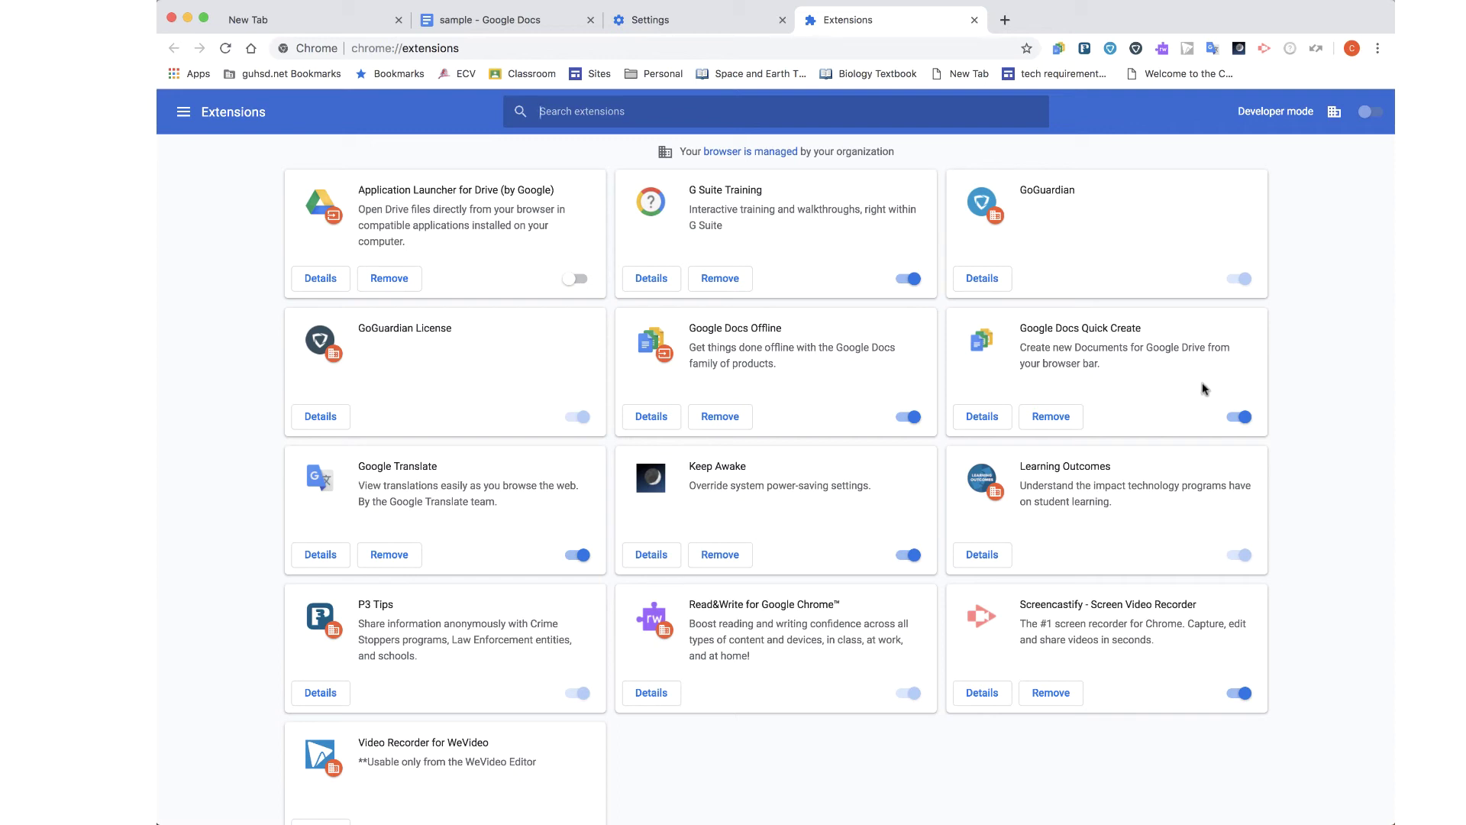
{"action": "left_click", "coordinate": [1232, 419]}
{"action": "left_click", "coordinate": [1237, 416]}
{"action": "left_click", "coordinate": [1241, 281]}
{"action": "left_click", "coordinate": [1238, 281]}
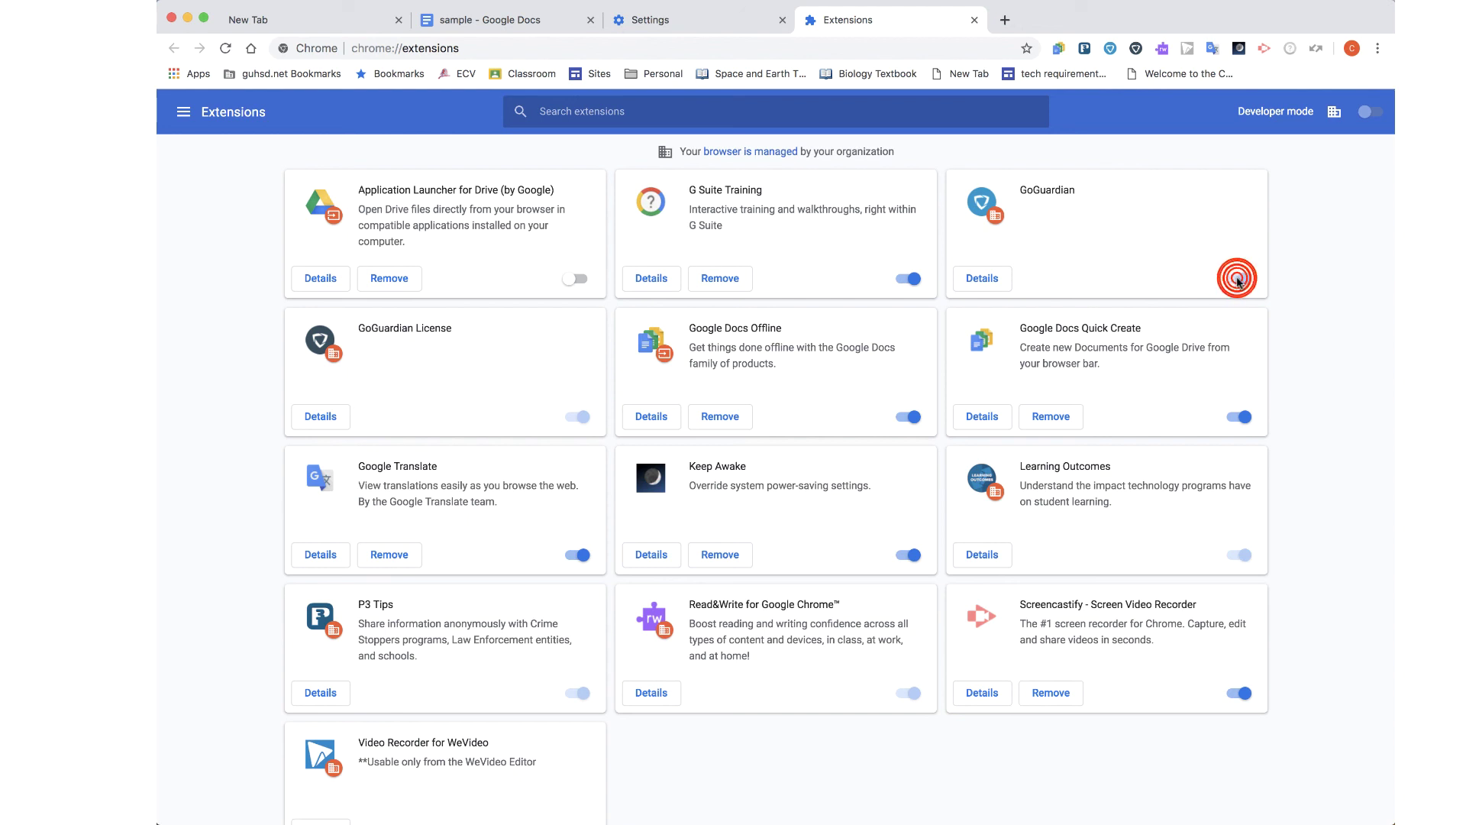